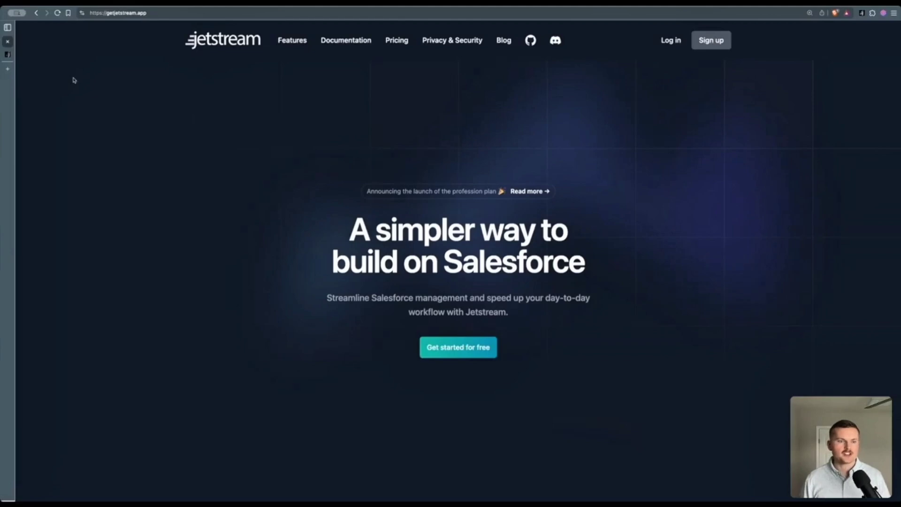
Return to Jetstream's home dashboard and preview the Add Org options without adding an org.
left_click(7, 55)
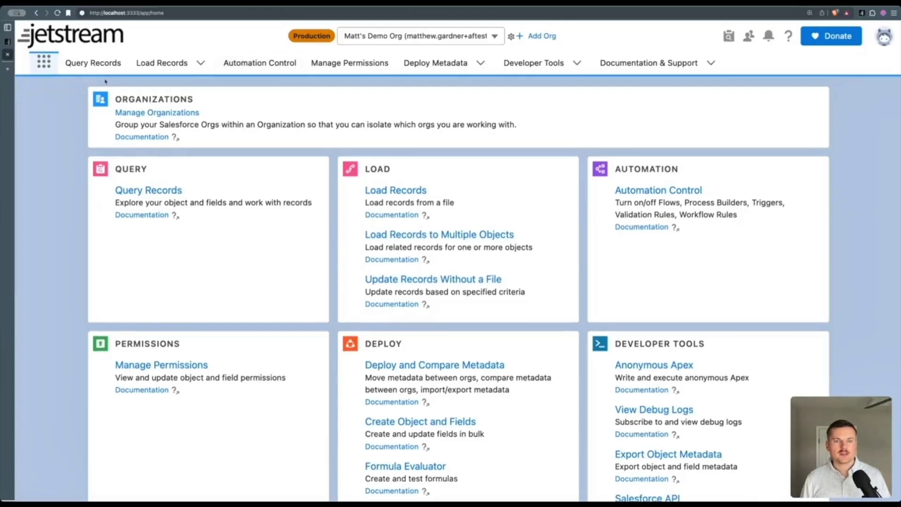
left_click(535, 37)
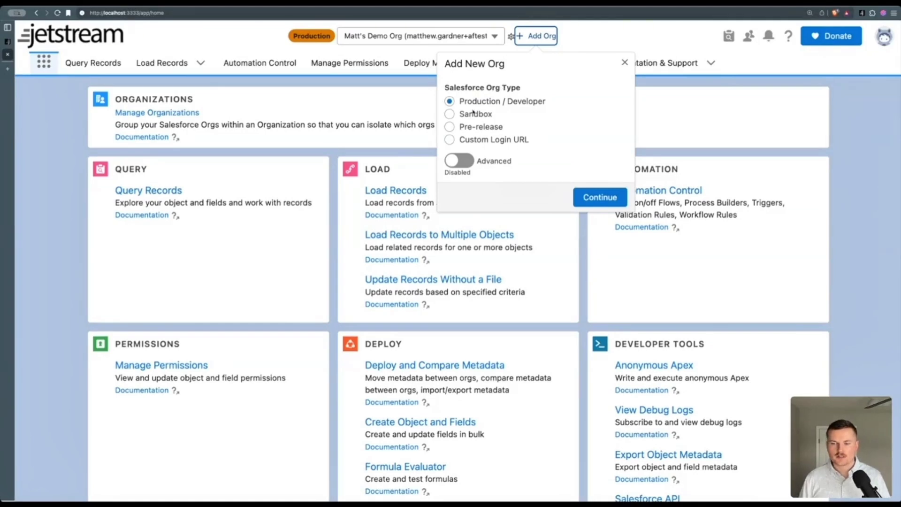
left_click(625, 62)
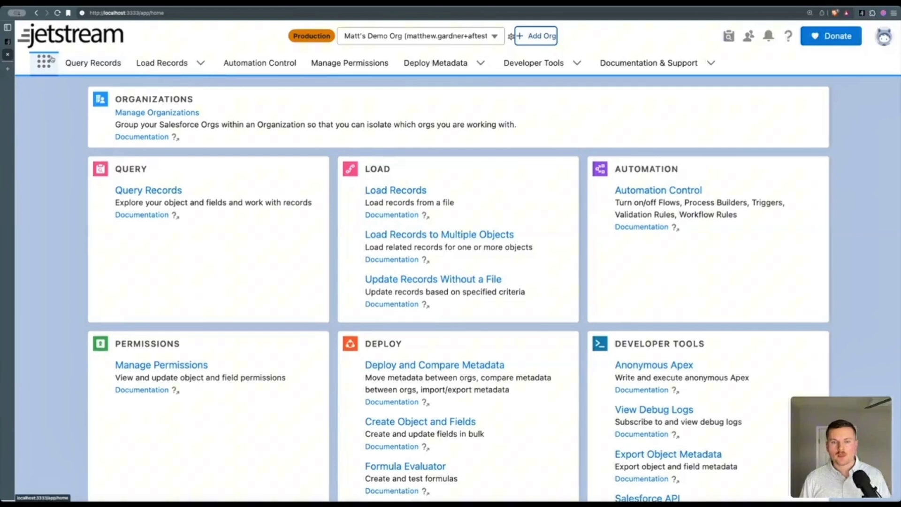
In Manage Permissions, select System Administrator, Standard User, Silver Partner User and Gold Partner User profiles.
left_click(348, 63)
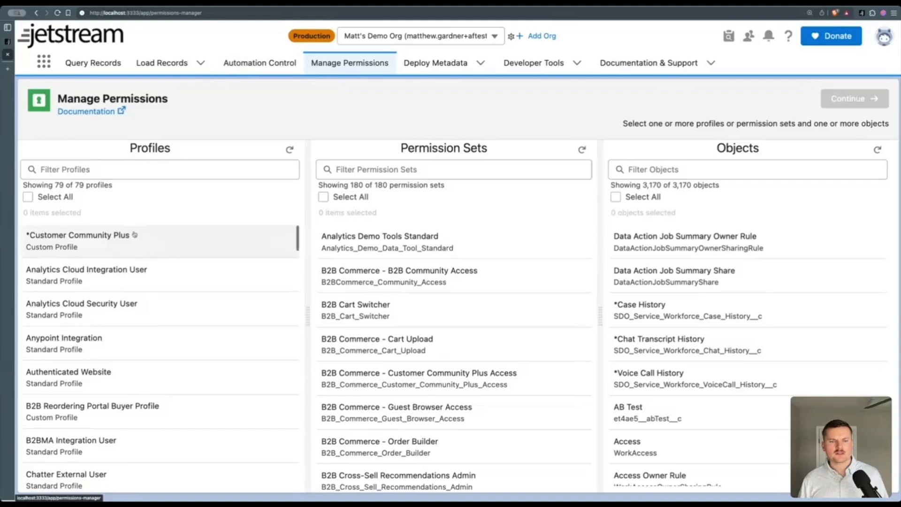
scroll(134, 234, "down", 20)
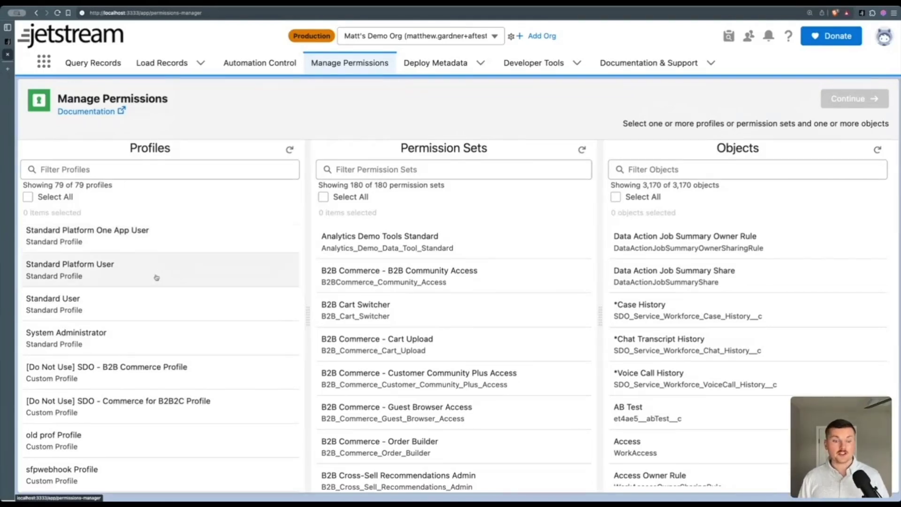
left_click(78, 337)
left_click(108, 305)
scroll(104, 305, "up", 5)
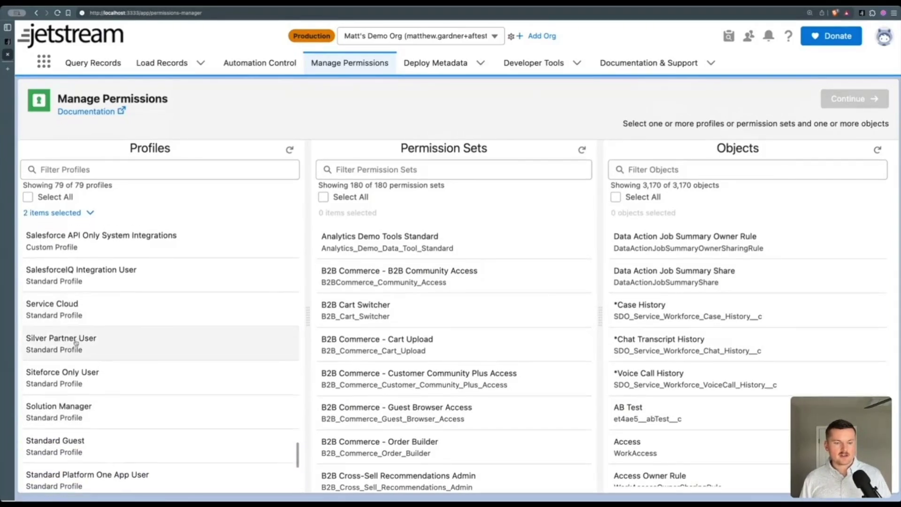
left_click(75, 340)
scroll(121, 285, "up", 5)
scroll(123, 285, "up", 10)
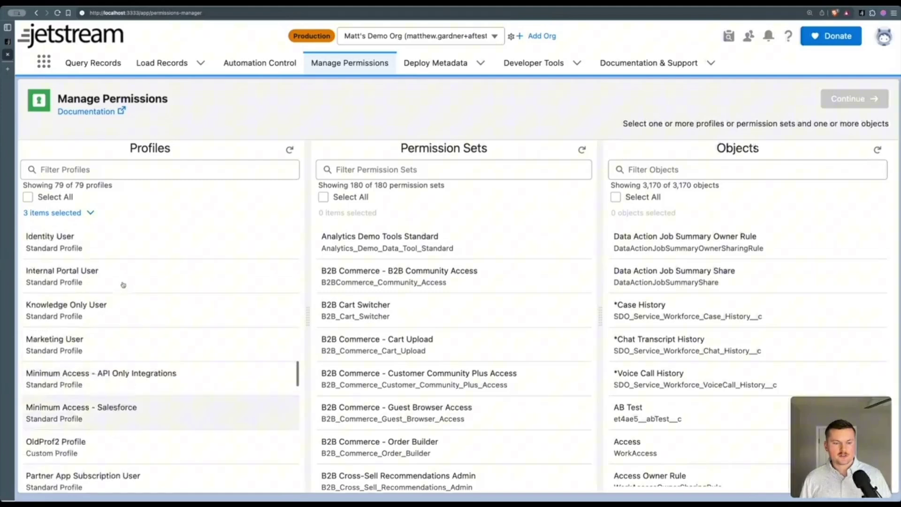
scroll(123, 284, "down", 5)
left_click(83, 362)
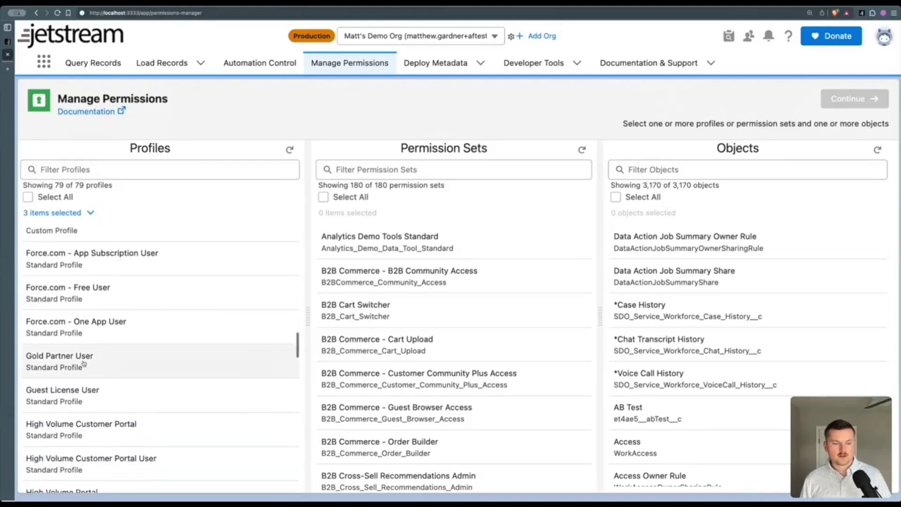
Filter for and select the Case, Opportunity and Lead objects, then continue to the editor.
left_click(772, 174)
type("case ob")
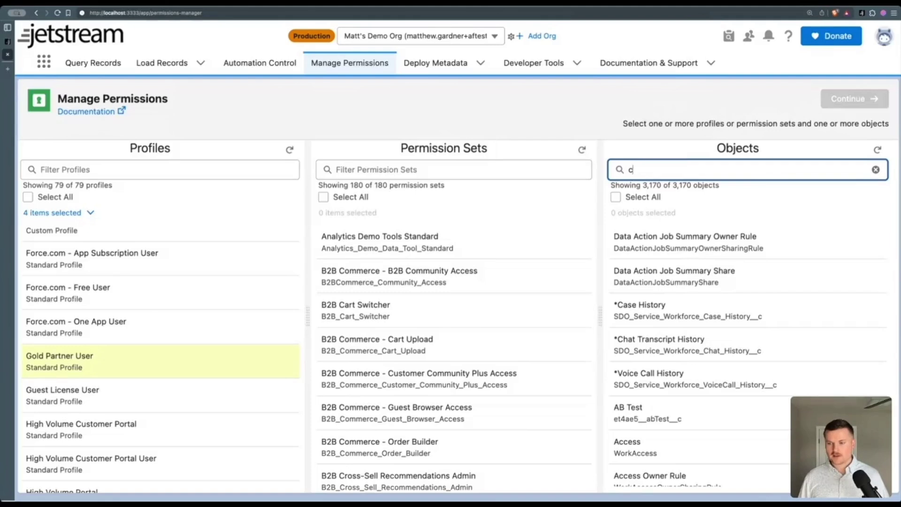
key("BackSpace")
key("BackSpace")
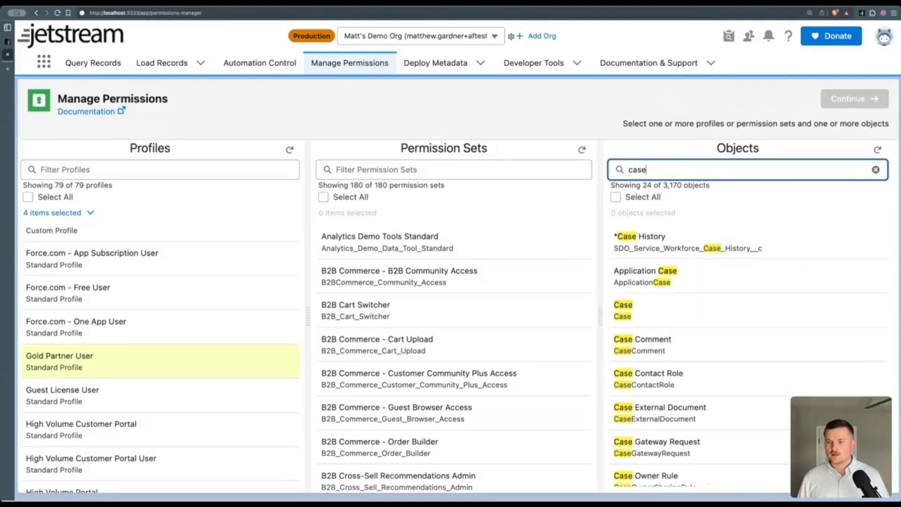
left_click(714, 313)
double_click(654, 169)
type("oppor")
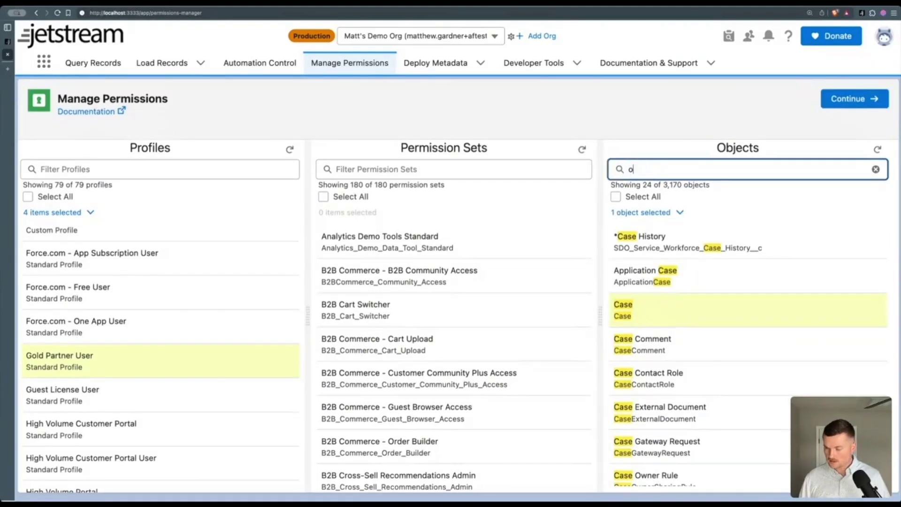
left_click(657, 276)
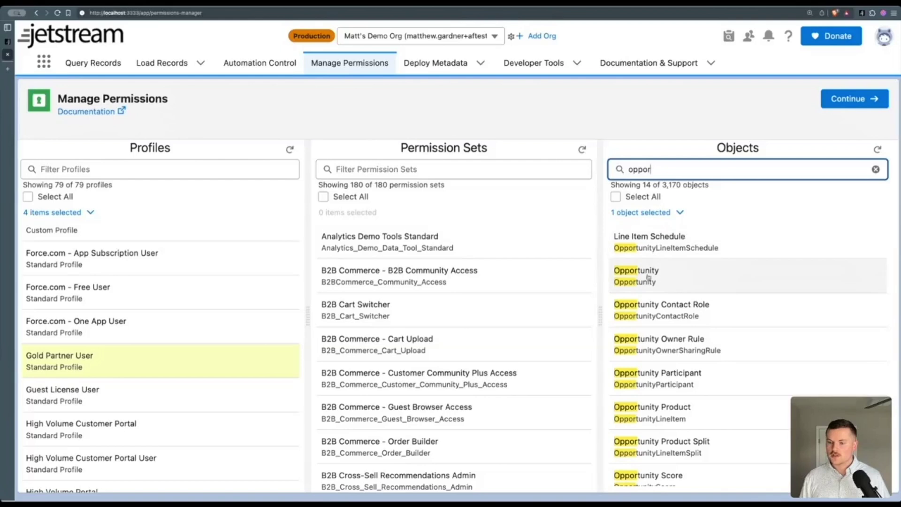
double_click(674, 174)
type("lead")
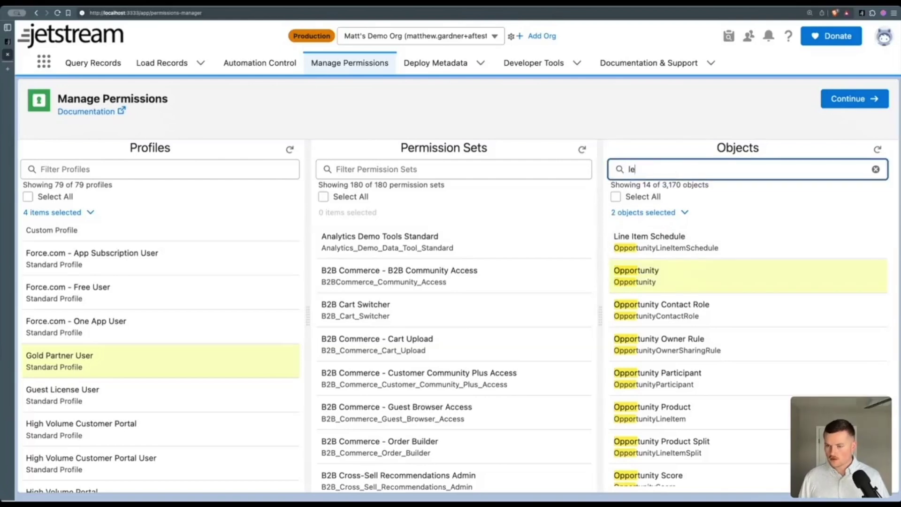
left_click(630, 316)
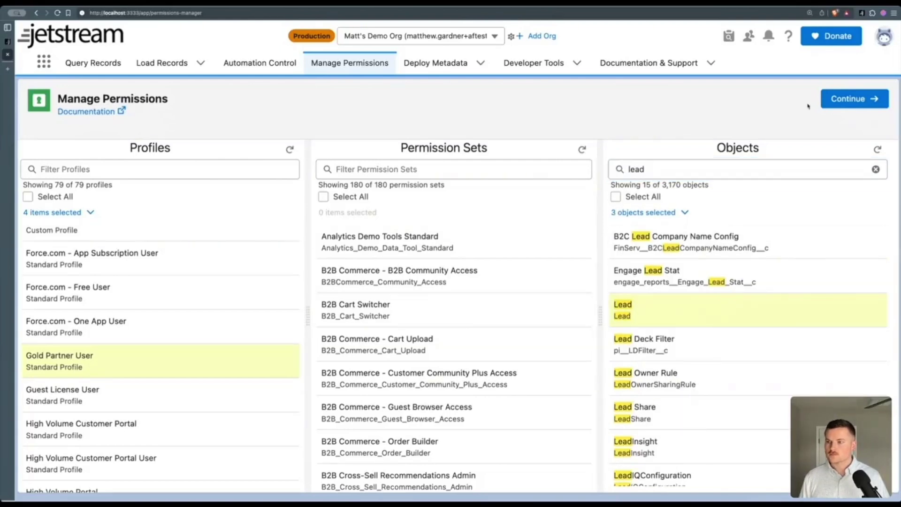
left_click(828, 101)
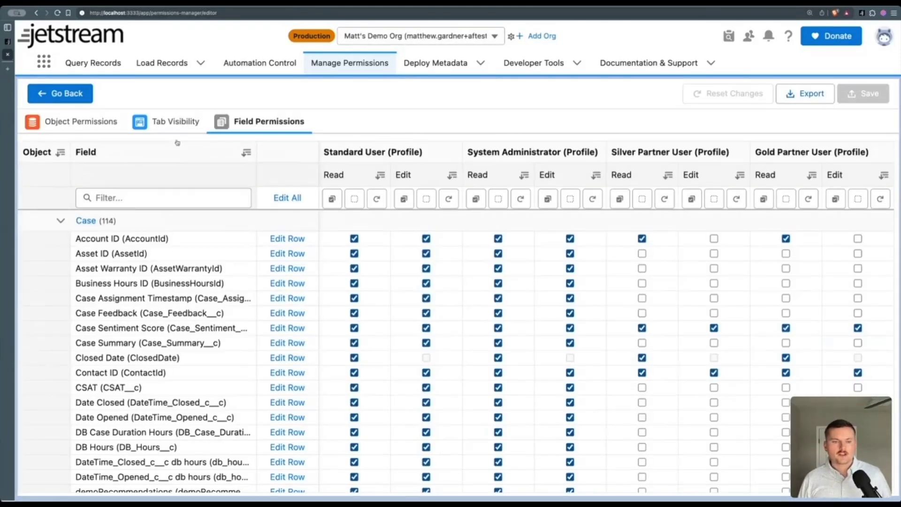
Review Read through Modify All object permissions for Case, Lead and Opportunity across all four profiles.
left_click(61, 123)
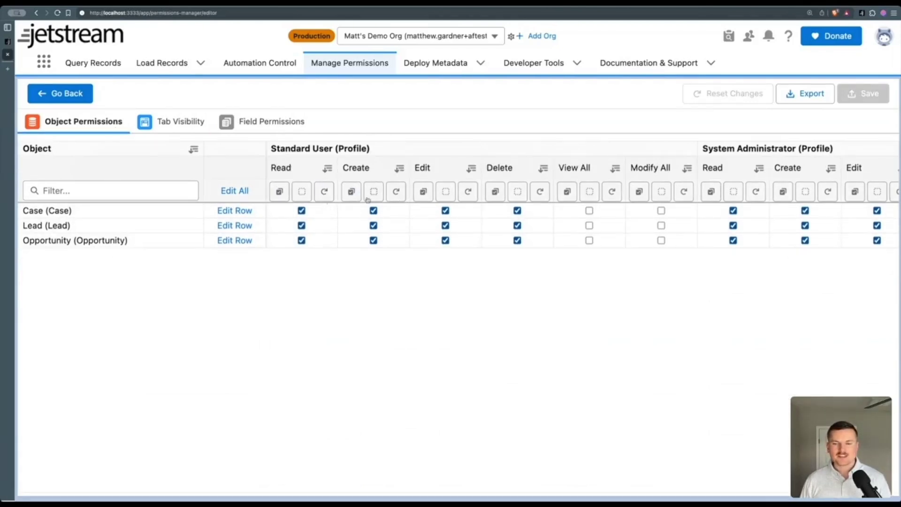
scroll(396, 179, "right", 20)
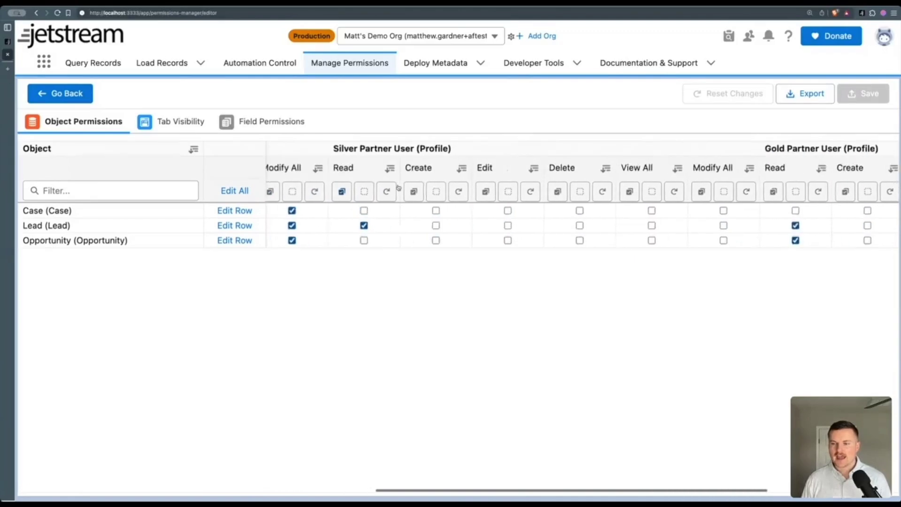
scroll(398, 187, "right", 3)
scroll(398, 188, "left", 15)
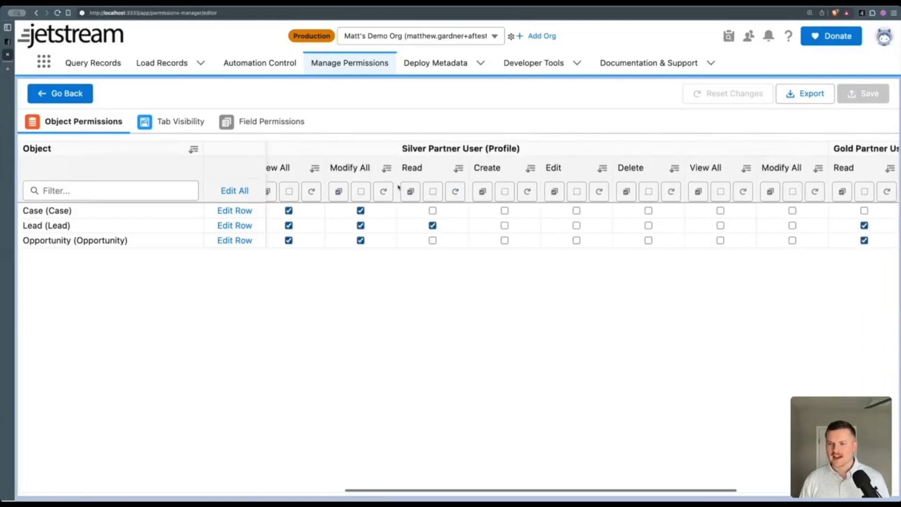
scroll(398, 188, "left", 8)
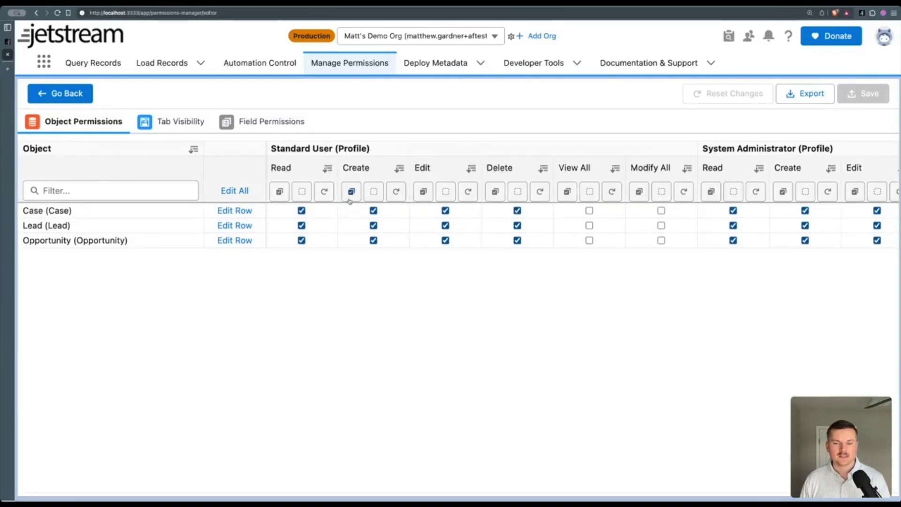
scroll(216, 233, "right", 5)
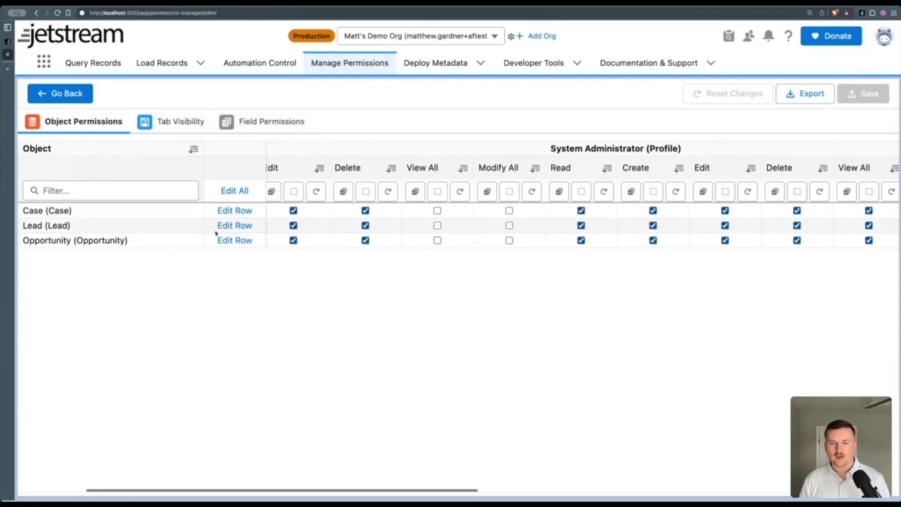
scroll(215, 233, "left", 5)
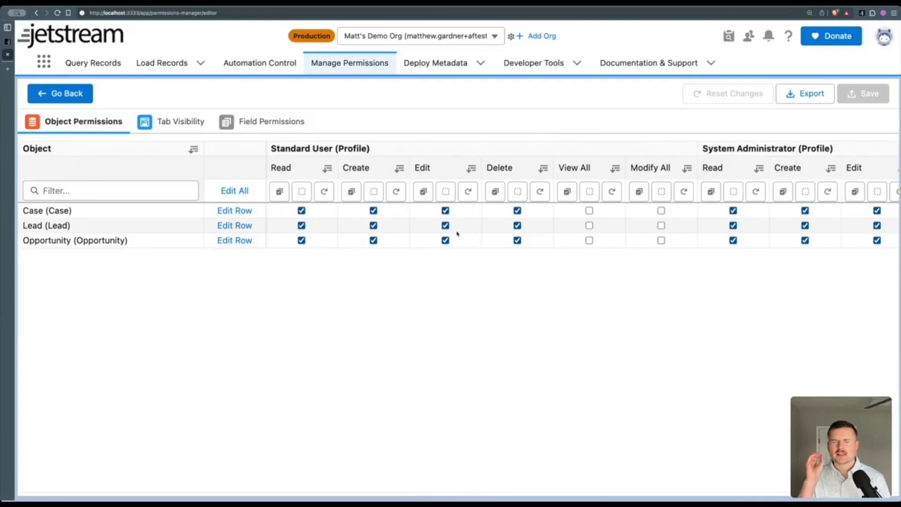
scroll(548, 228, "right", 5)
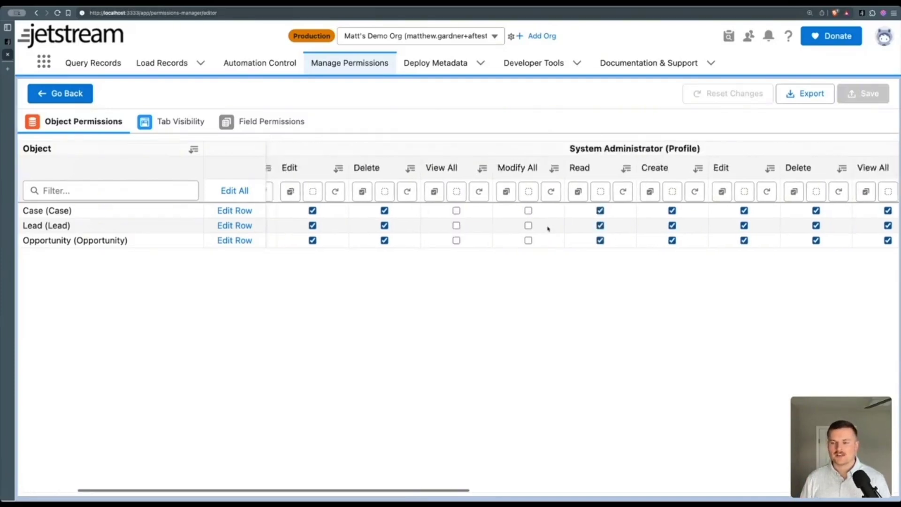
scroll(548, 228, "left", 5)
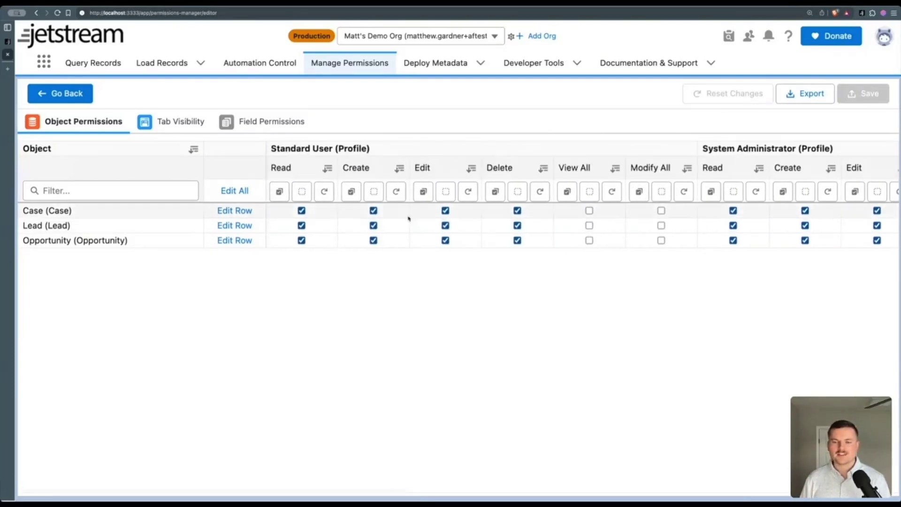
left_click(232, 240)
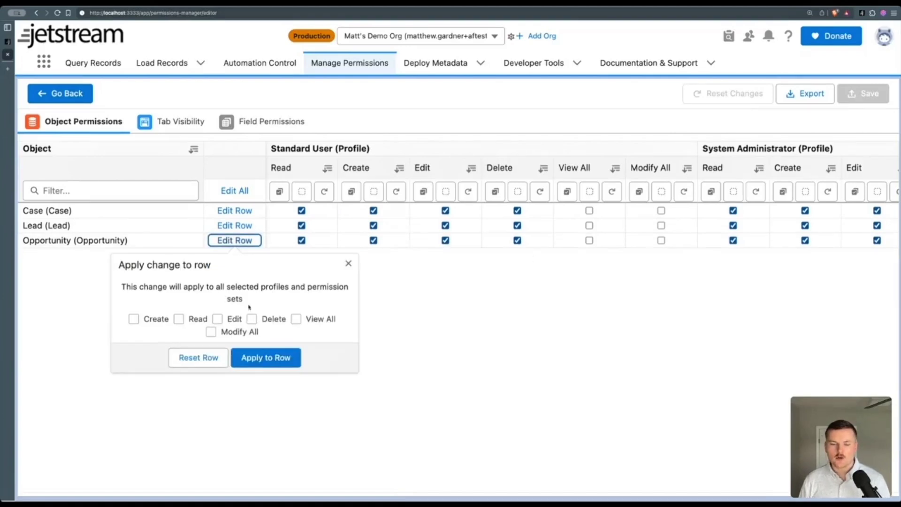
left_click(347, 263)
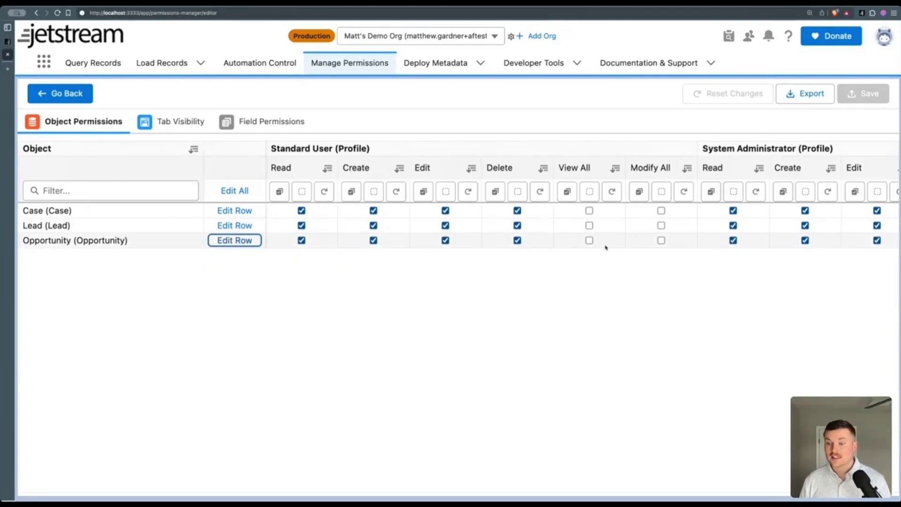
left_click(588, 240)
left_click(589, 225)
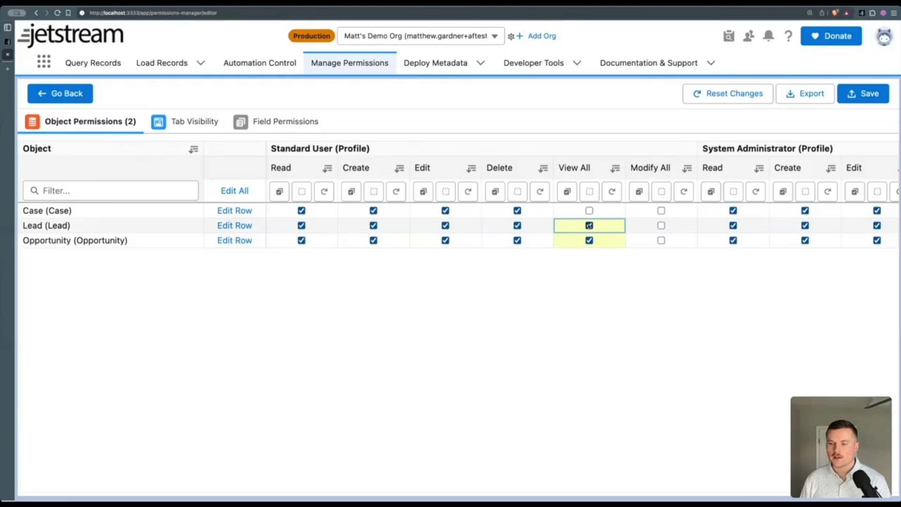
left_click(611, 191)
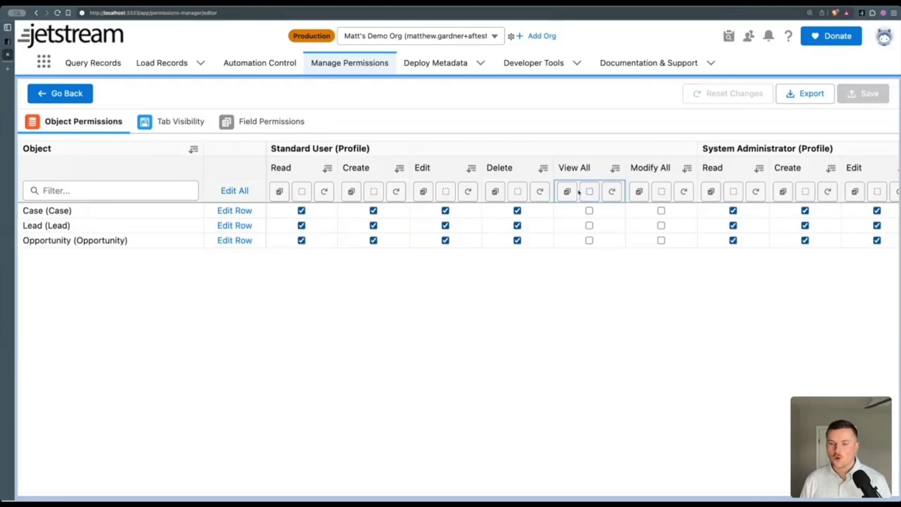
left_click(303, 191)
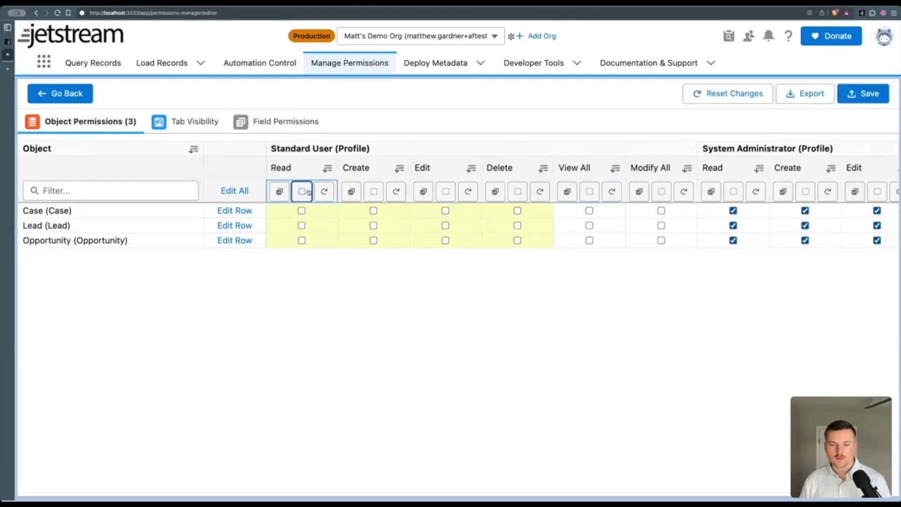
left_click(279, 192)
left_click(351, 191)
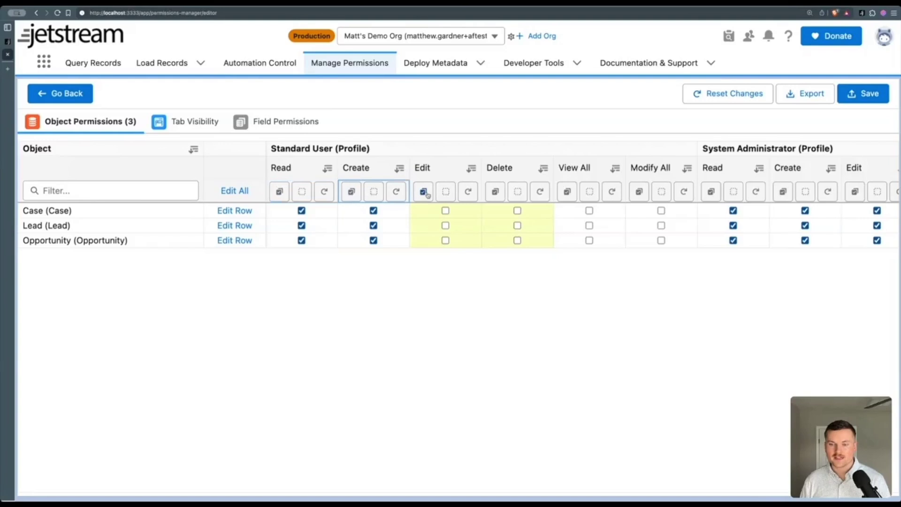
left_click(423, 192)
left_click(540, 191)
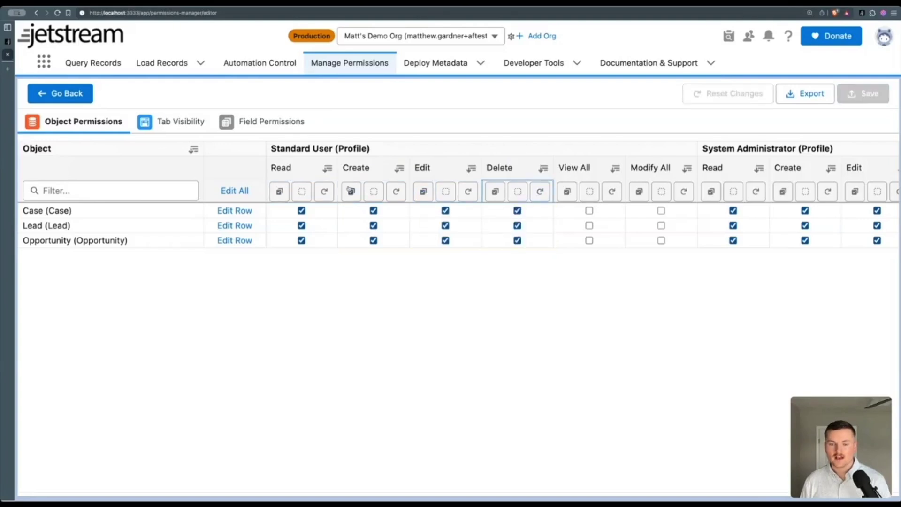
Grant Standard User View All on Case, Lead and Opportunity using the column's Select All.
left_click(245, 190)
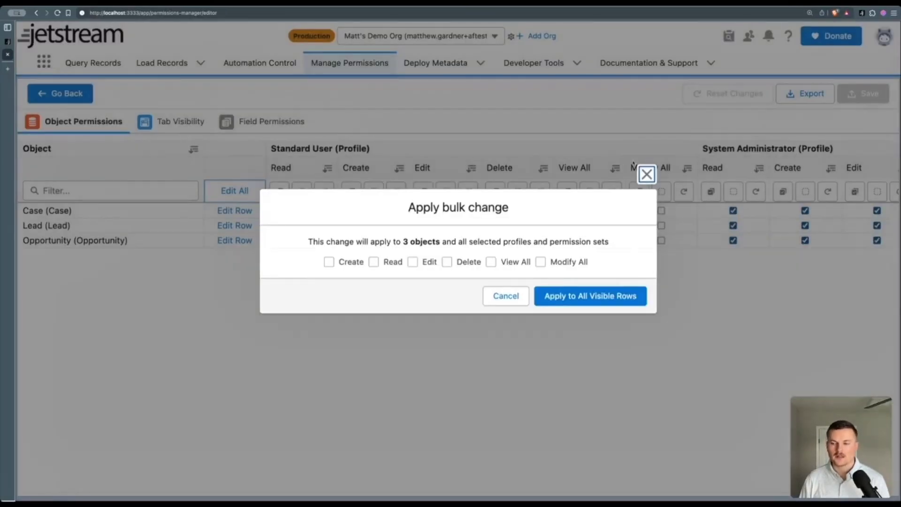
left_click(646, 174)
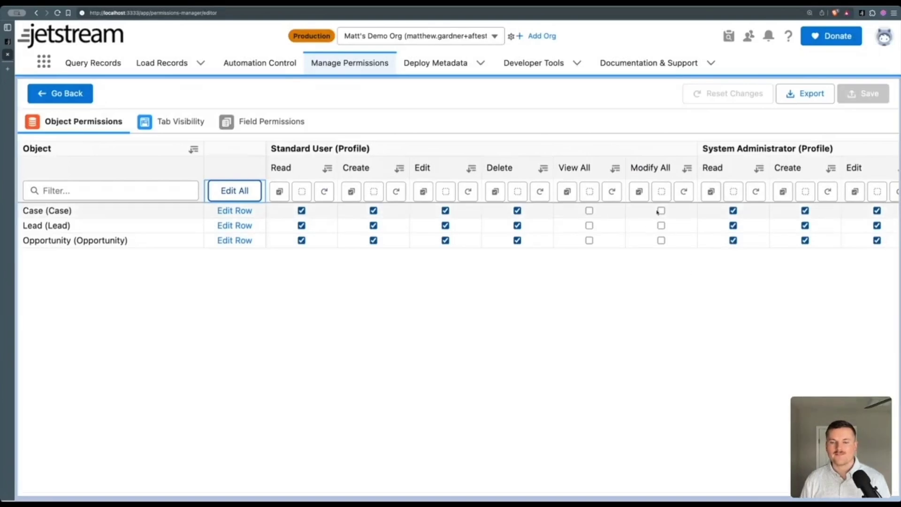
scroll(396, 210, "right", 10)
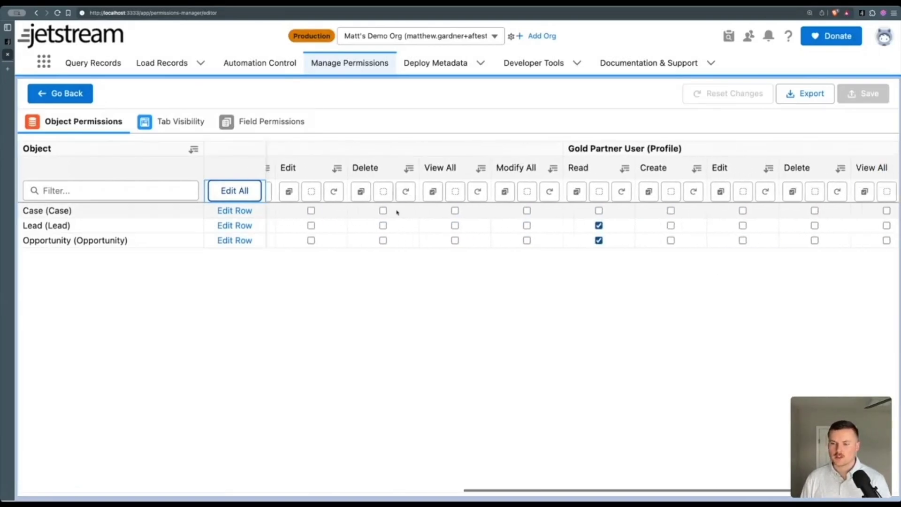
scroll(396, 212, "right", 3)
scroll(395, 212, "left", 15)
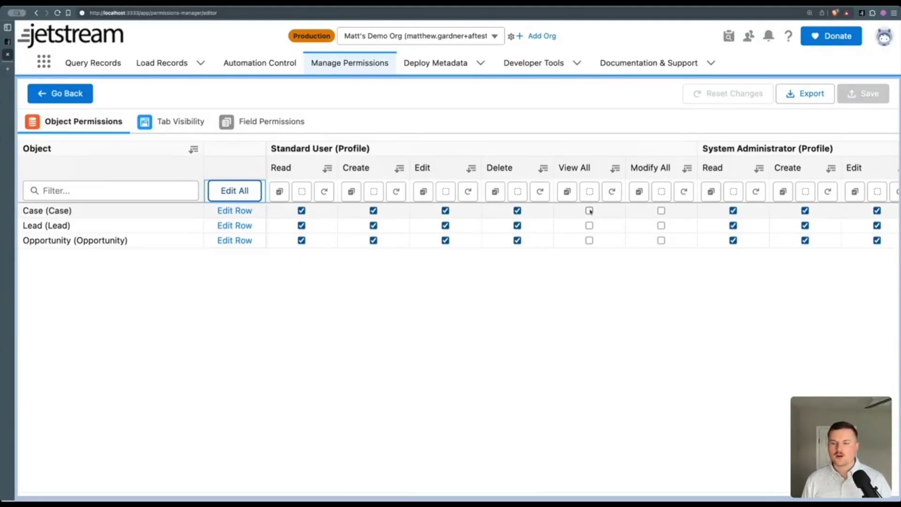
left_click(567, 191)
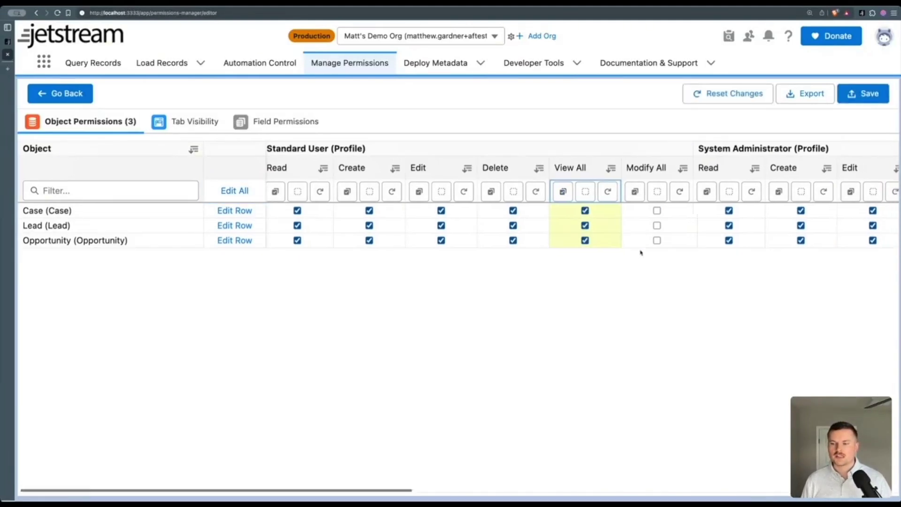
scroll(640, 252, "right", 10)
scroll(643, 247, "left", 10)
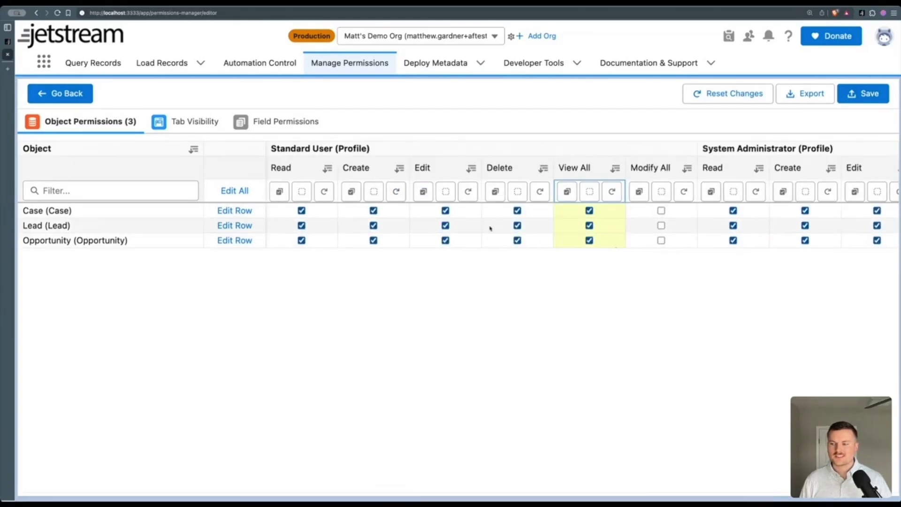
scroll(490, 228, "right", 10)
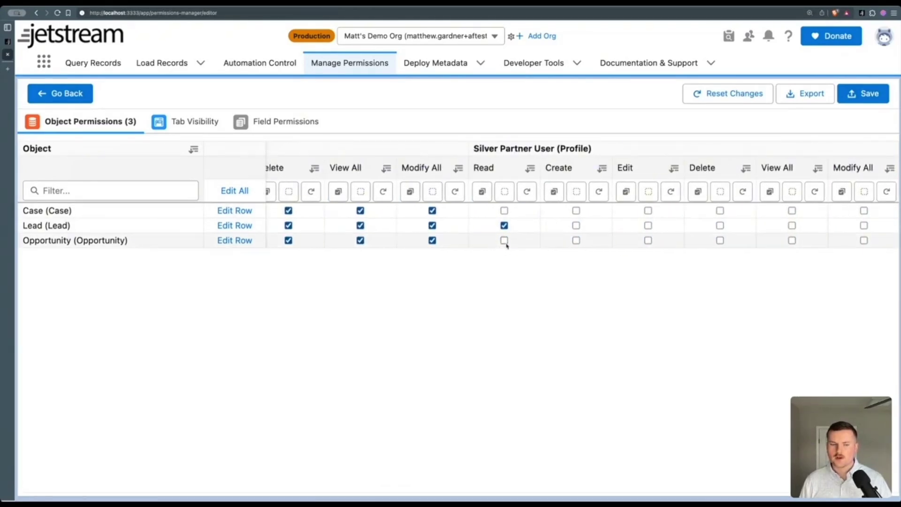
Give Silver Partner User Read on Opportunity and Case, then view the Case field permissions.
left_click(504, 241)
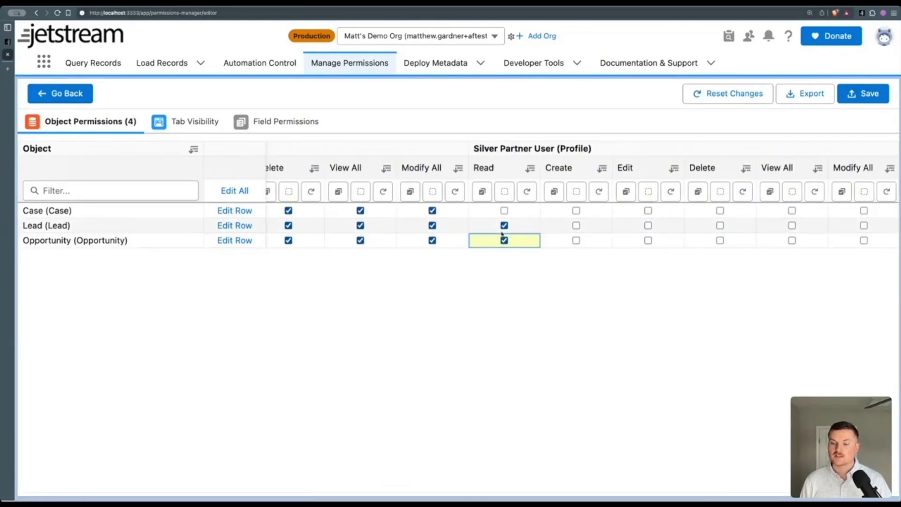
left_click(504, 210)
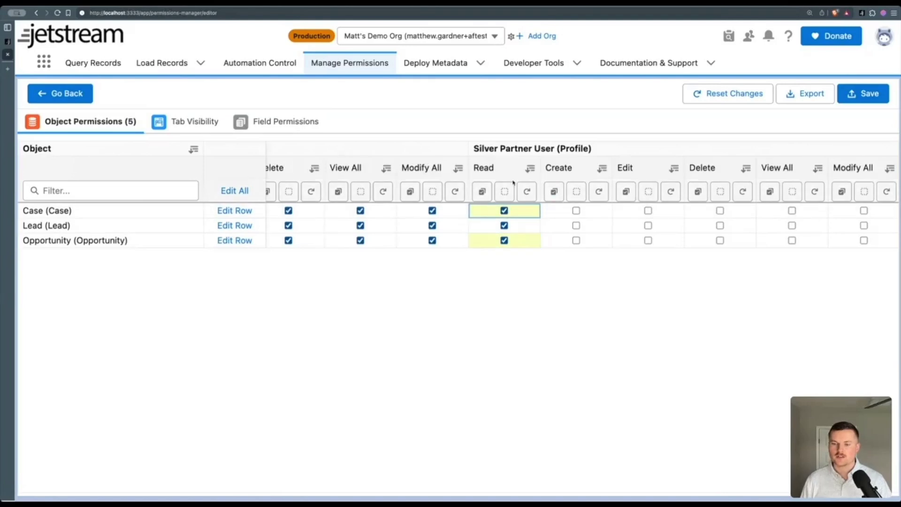
scroll(516, 197, "right", 10)
scroll(558, 187, "right", 5)
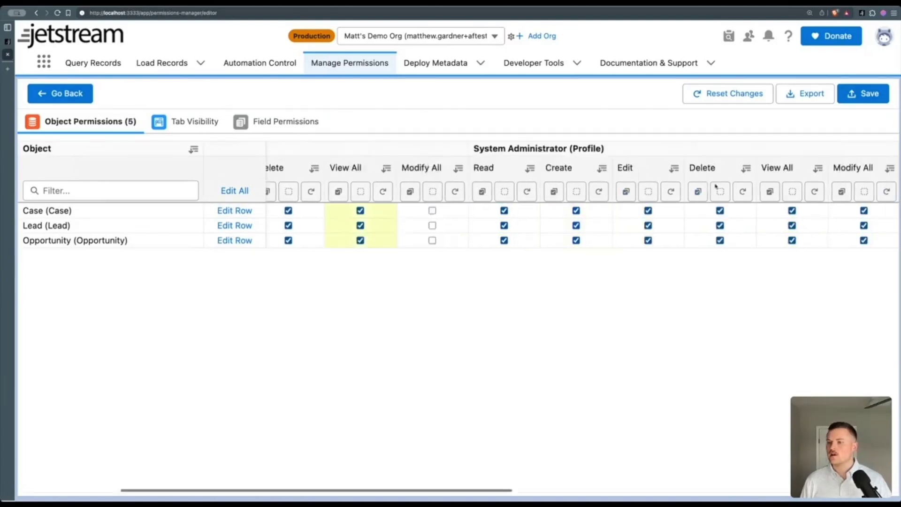
scroll(558, 187, "left", 5)
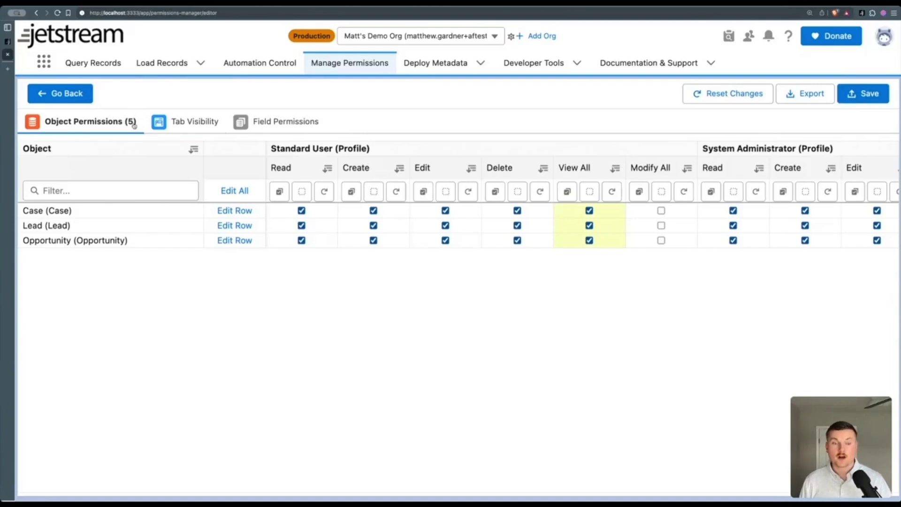
left_click(296, 123)
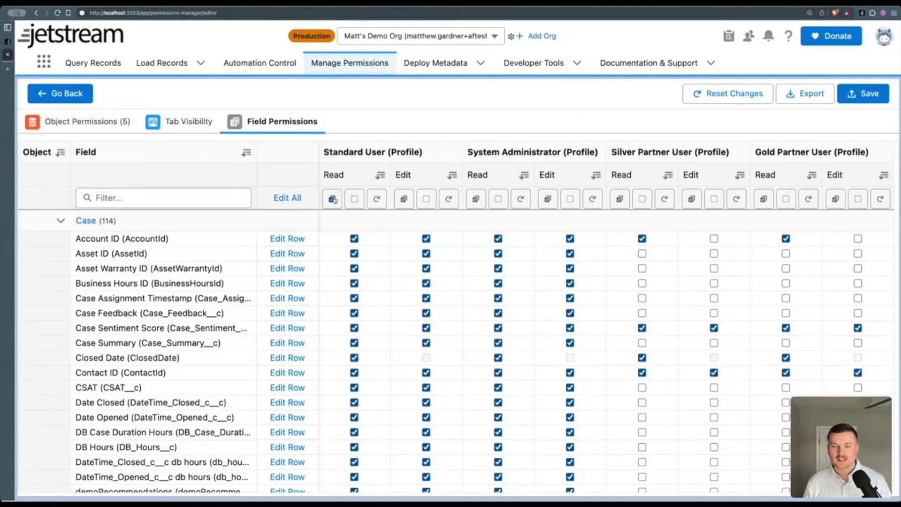
Try removing Standard User's field Read access, restore original Read and Edit values, and clear its Read filter.
left_click(332, 200)
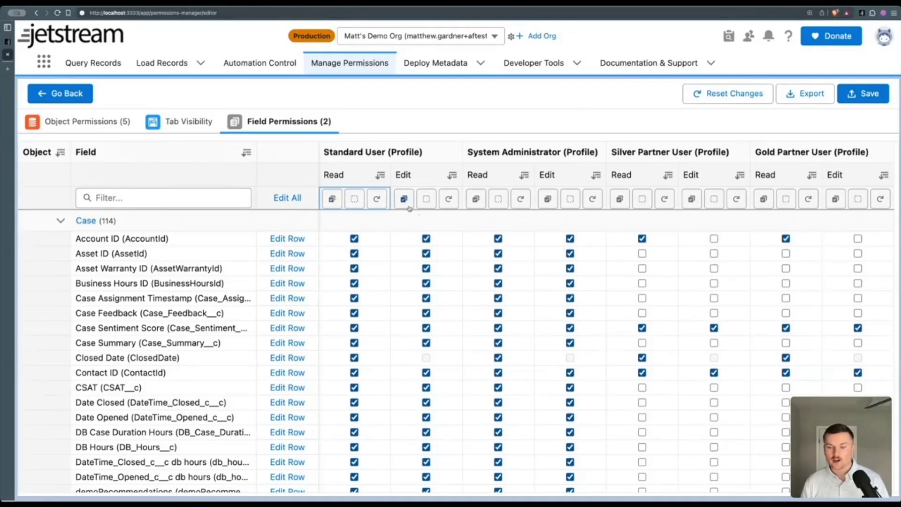
left_click(364, 201)
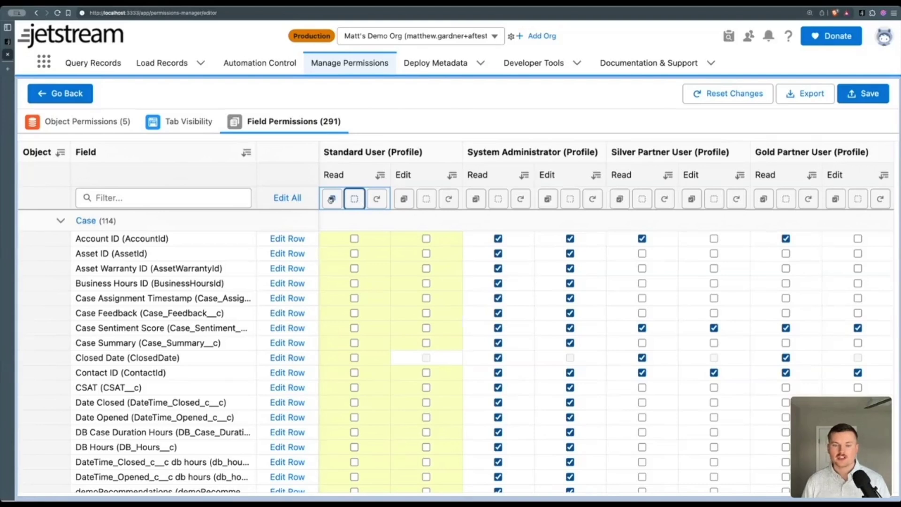
left_click(377, 199)
left_click(448, 198)
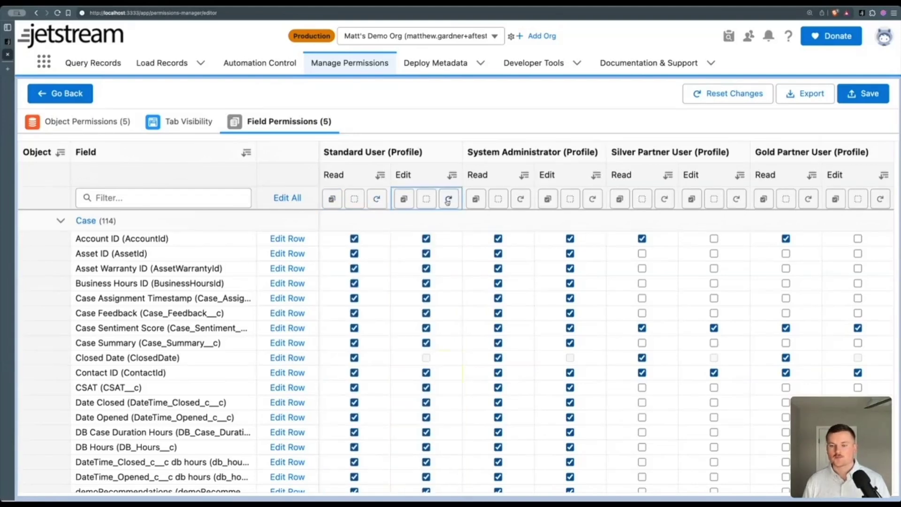
left_click(380, 175)
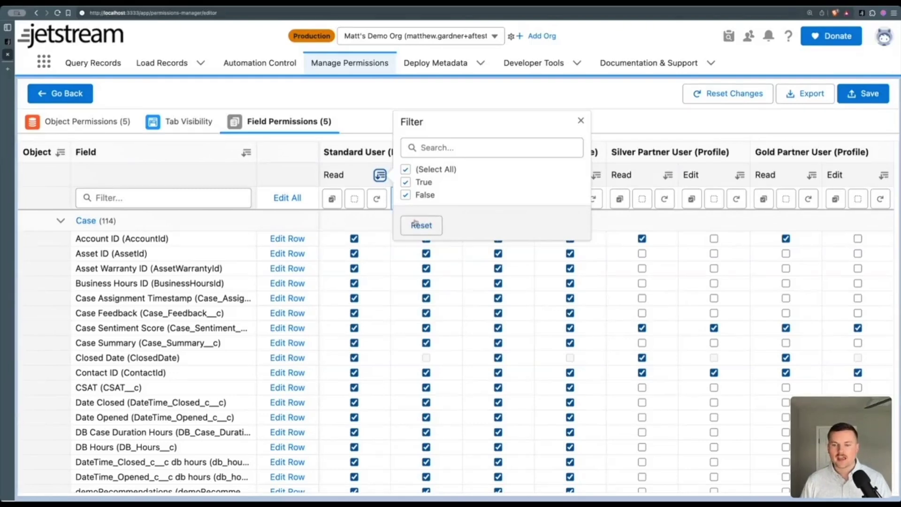
left_click(405, 183)
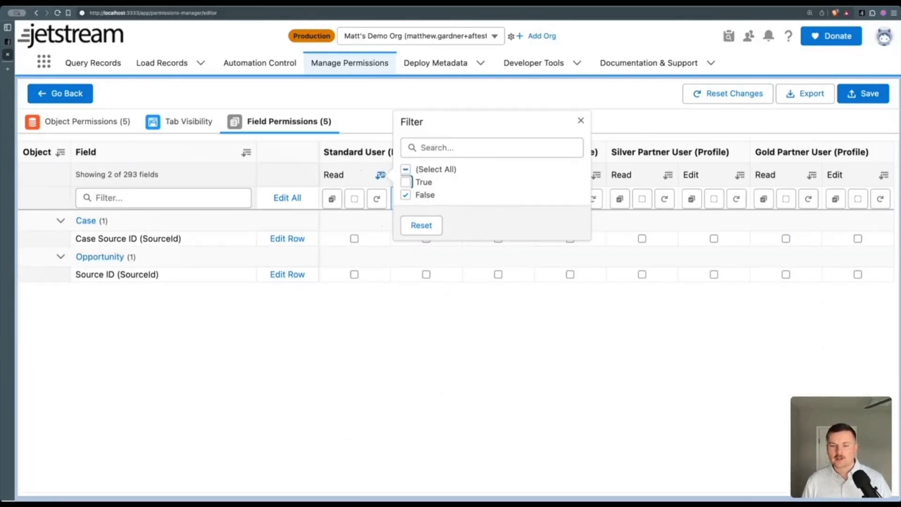
left_click(405, 182)
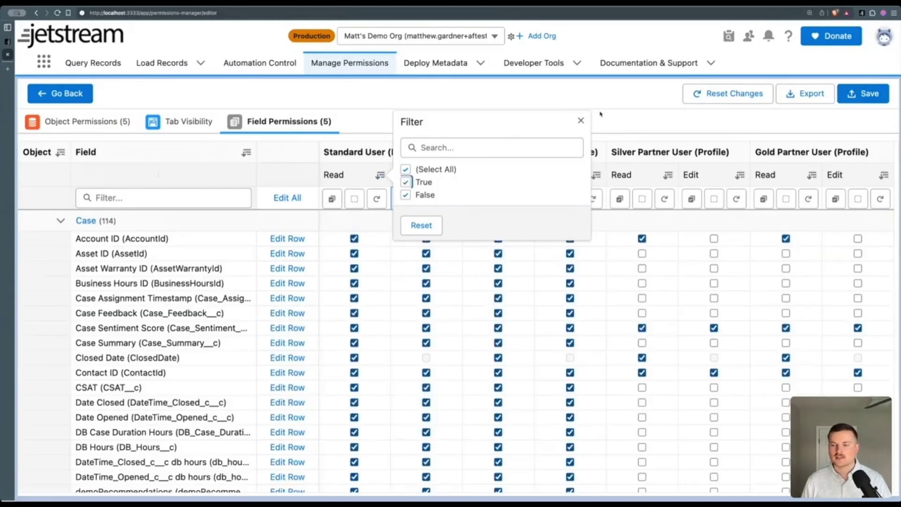
left_click(580, 120)
Grant then revert Silver Partner Read on all Case fields, and filter then unfilter that column.
left_click(619, 198)
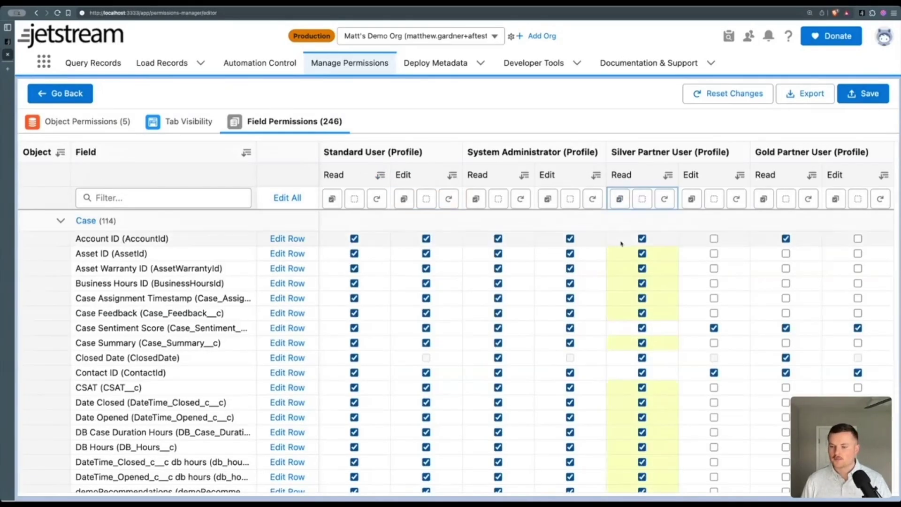
left_click(664, 199)
left_click(667, 174)
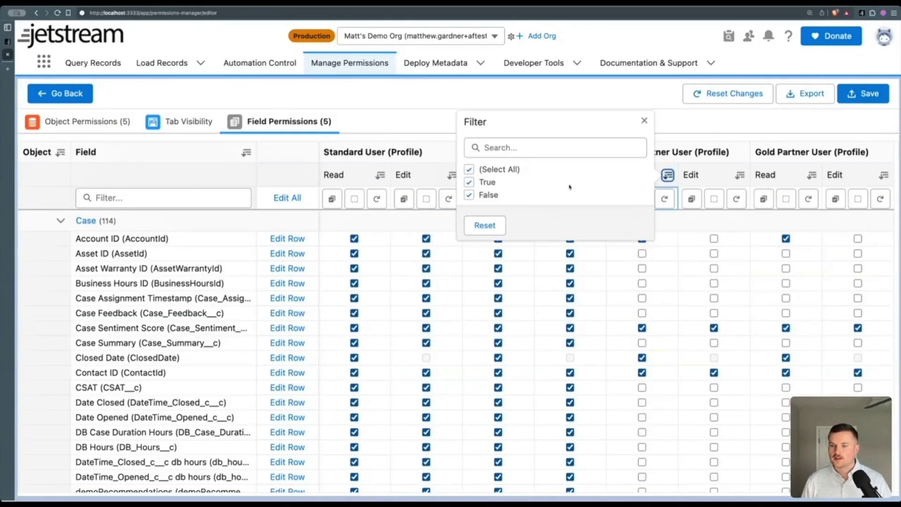
left_click(469, 182)
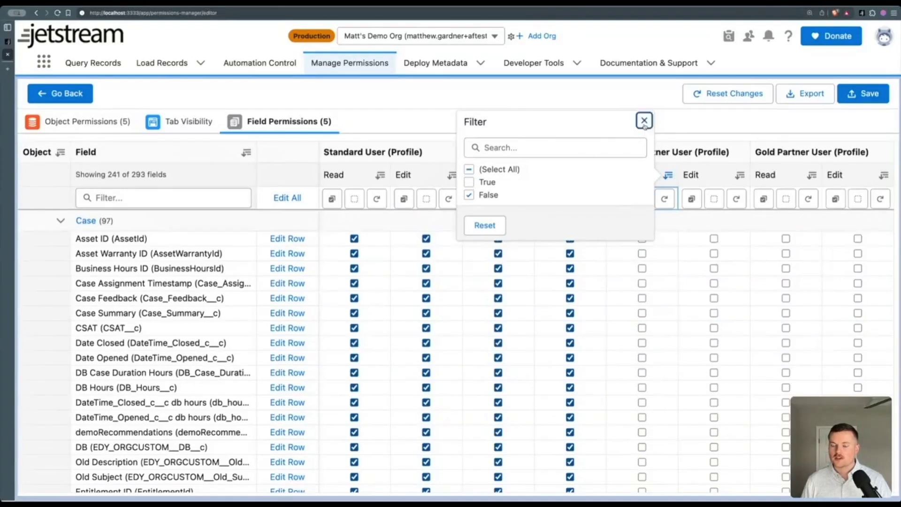
left_click(644, 120)
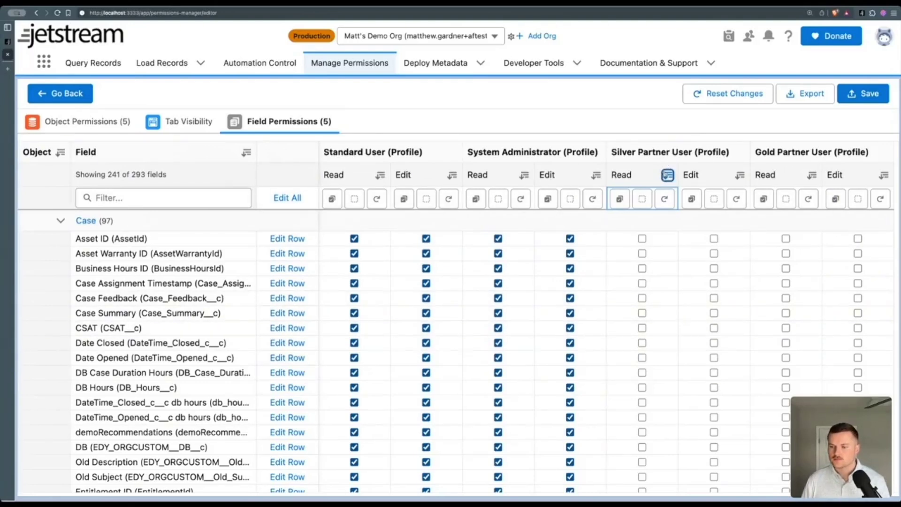
left_click(667, 175)
left_click(469, 182)
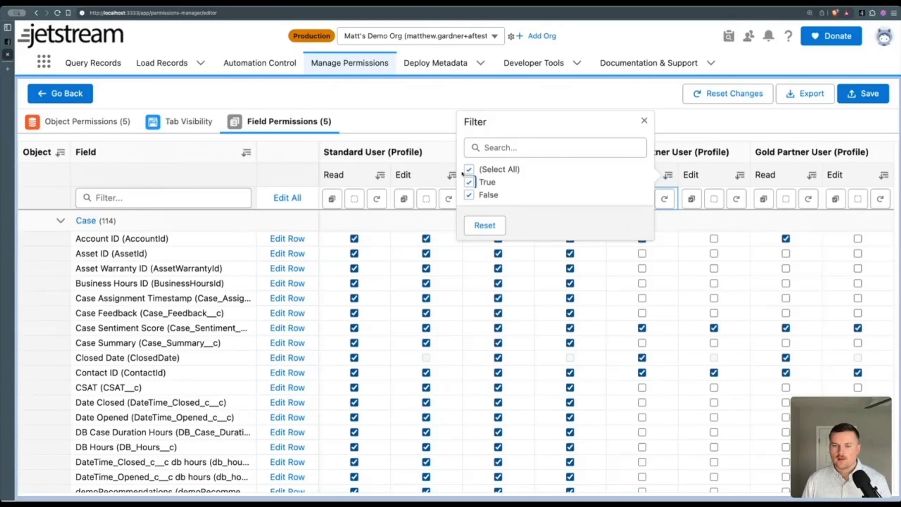
left_click(421, 111)
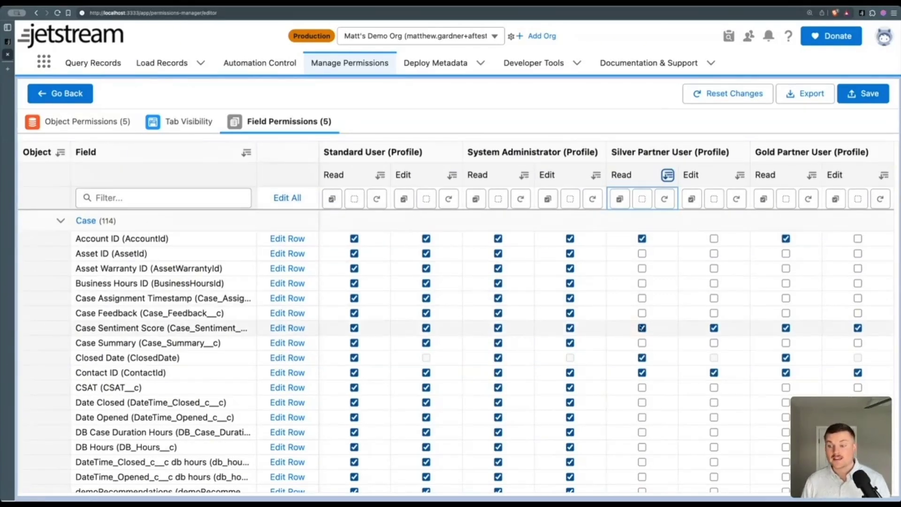
Give Silver Partner Read on Lead's Birth Date and Date of Birth, and Gold Partner Edit on Birth Date.
left_click(117, 198)
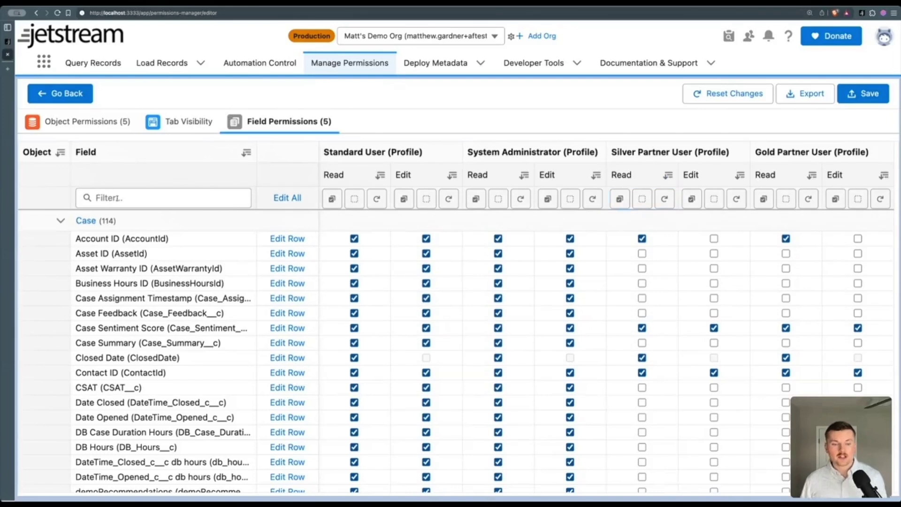
type("birth")
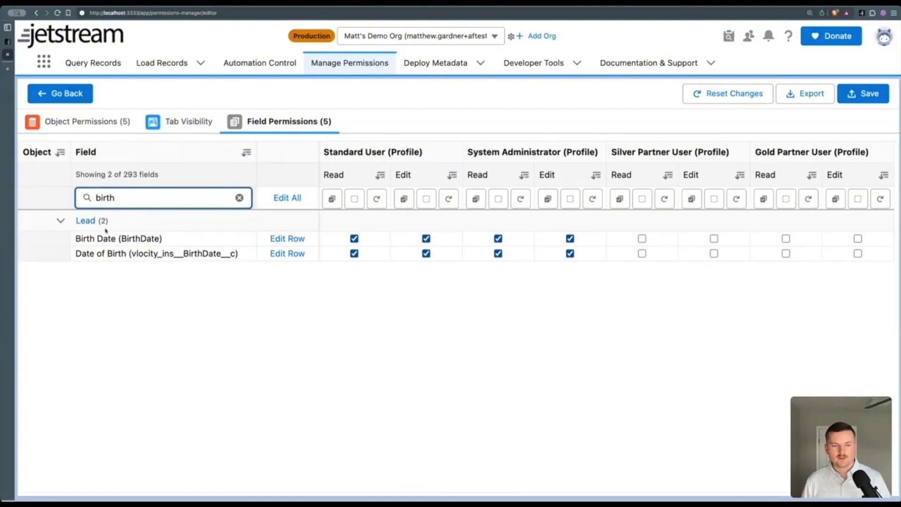
scroll(569, 237, "right", 2)
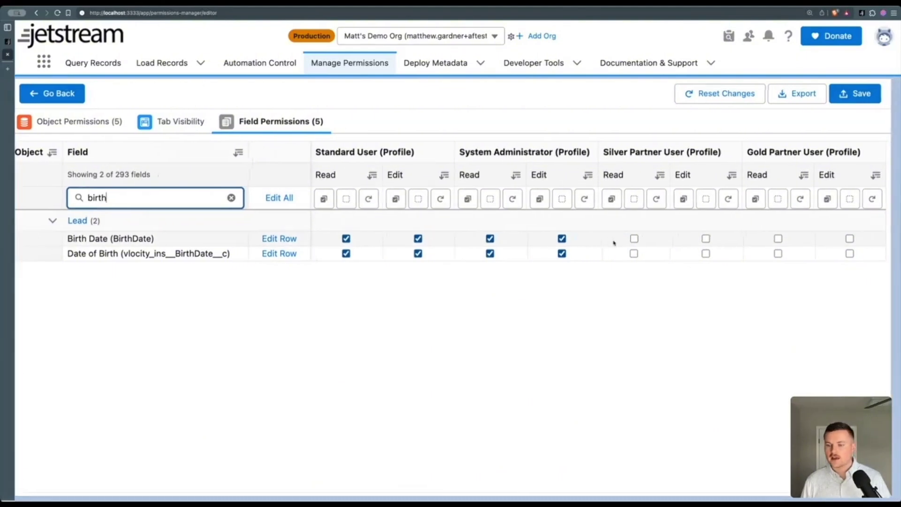
left_click(642, 239)
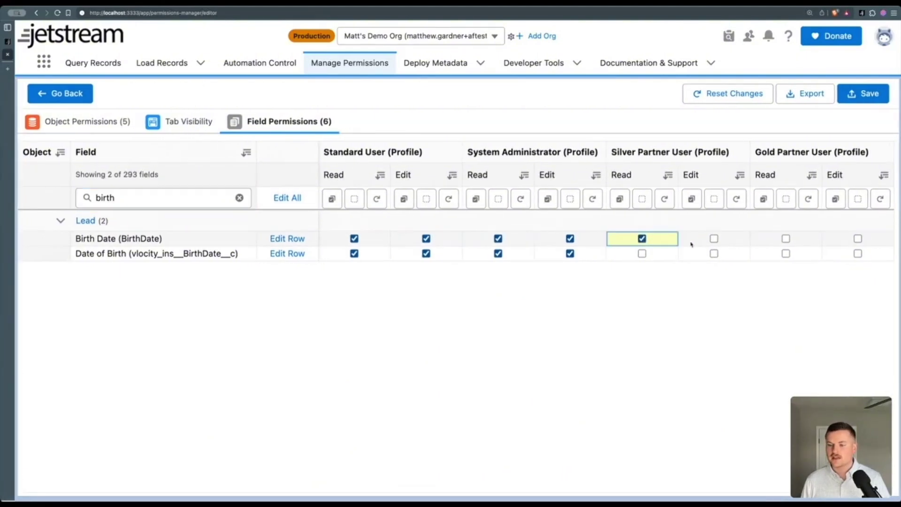
left_click(642, 253)
left_click(857, 238)
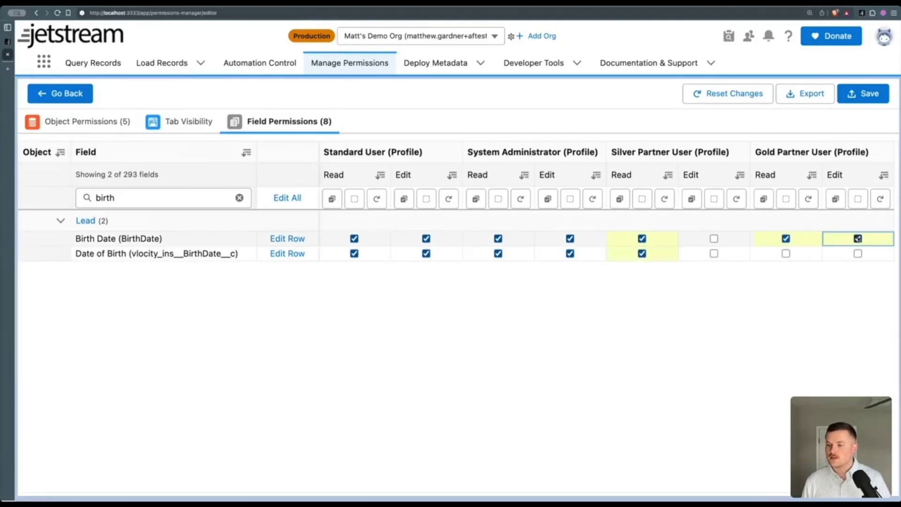
Remove Silver Partner and Gold Partner Edit access on the Case Reason field.
left_click(239, 198)
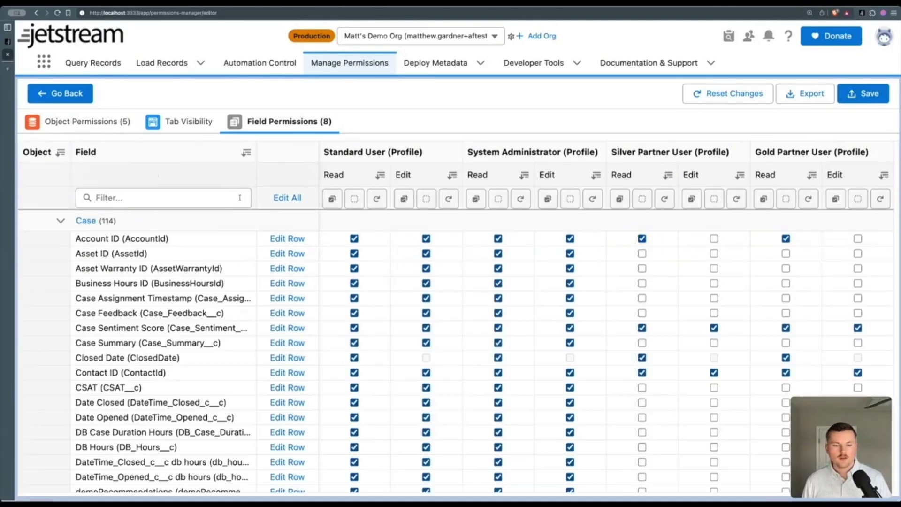
scroll(192, 323, "down", 5)
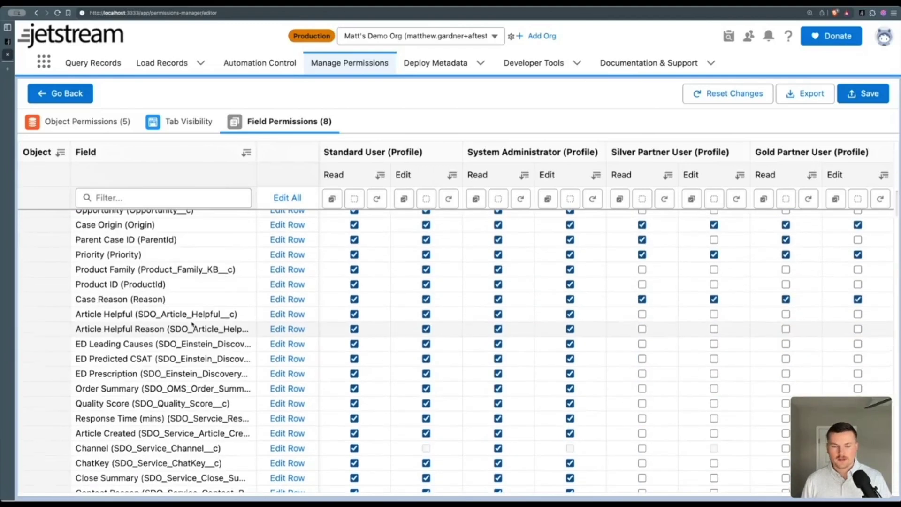
left_click(126, 198)
type("reas")
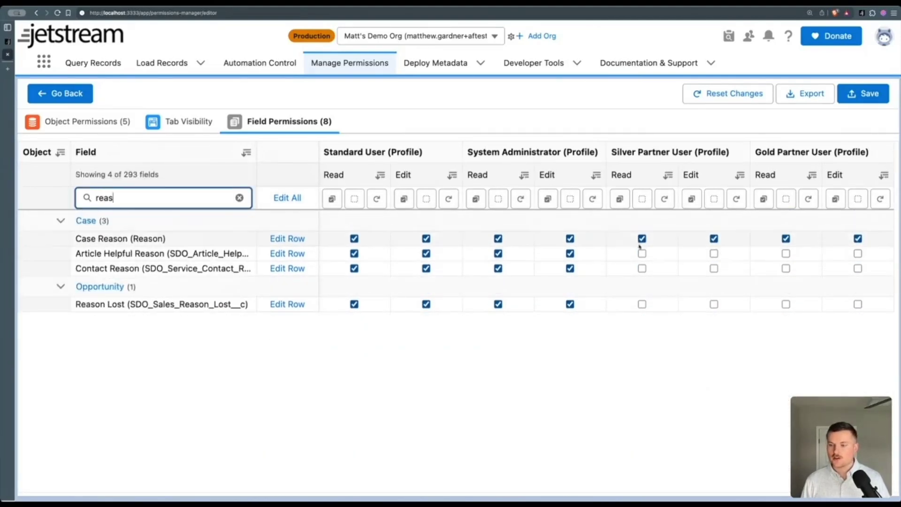
left_click(714, 238)
left_click(857, 238)
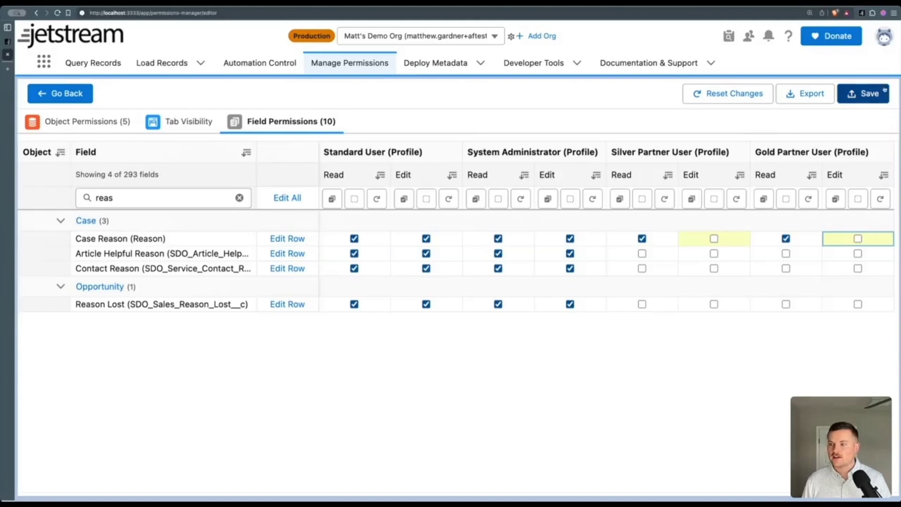
Review and save all pending object and field permission changes.
left_click(866, 96)
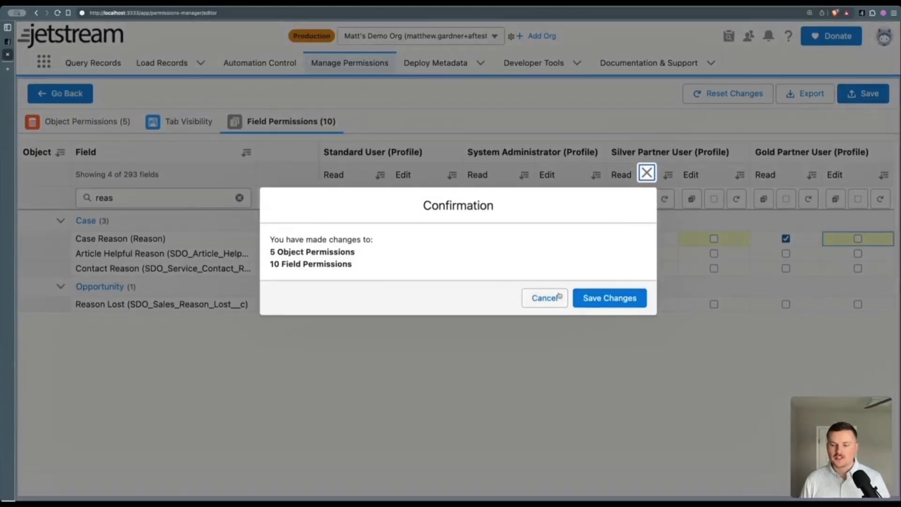
left_click(608, 298)
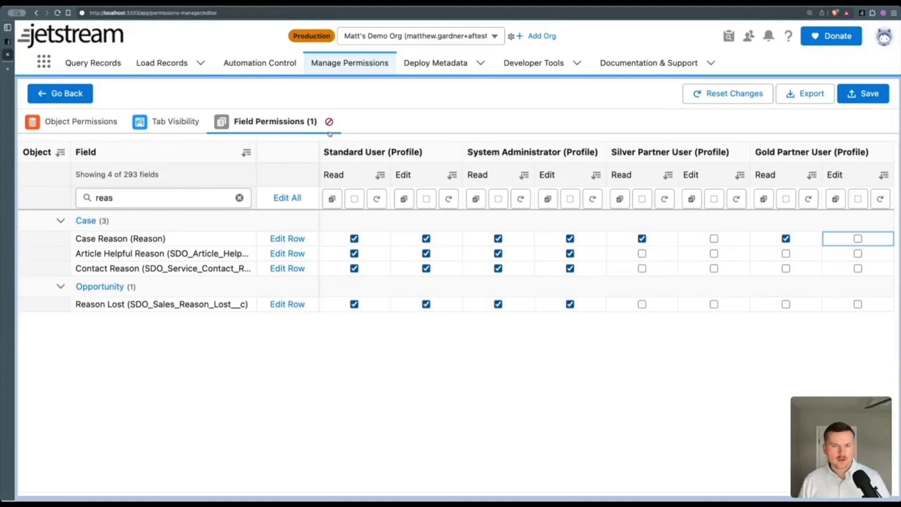
Clear the 'reas' filter and uncheck Silver Partner Read on the failed Date of Birth row.
mouse_move(331, 122)
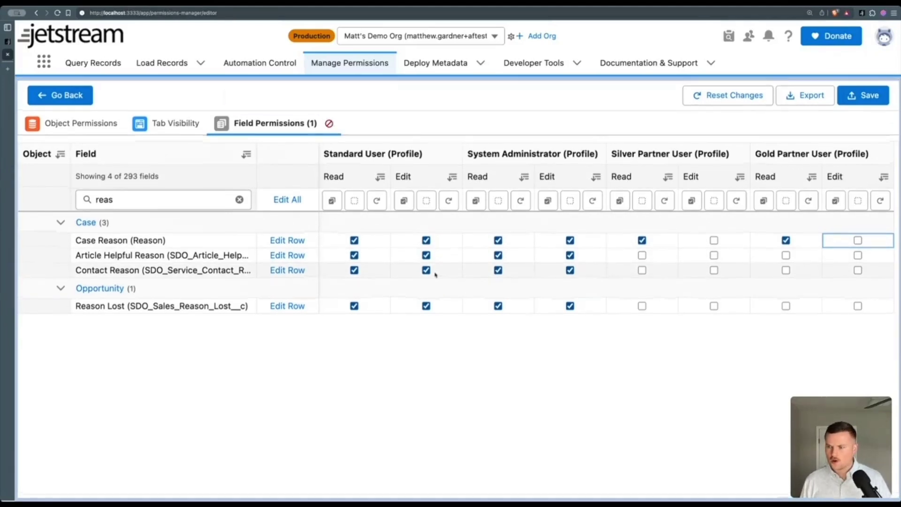
left_click(239, 198)
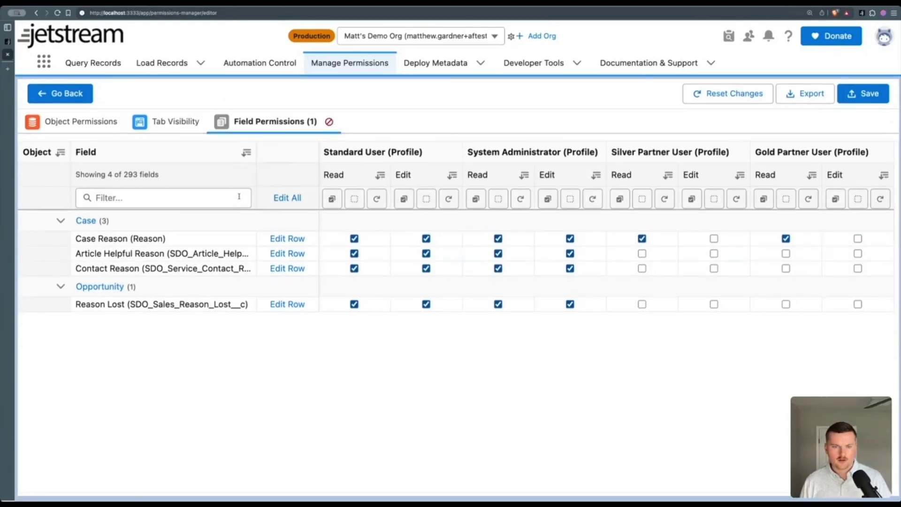
scroll(507, 305, "down", 20)
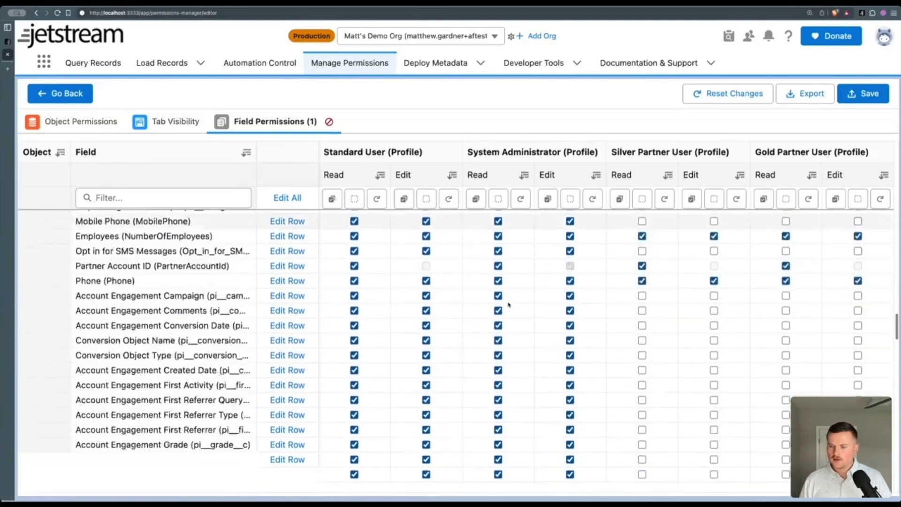
scroll(508, 304, "up", 3)
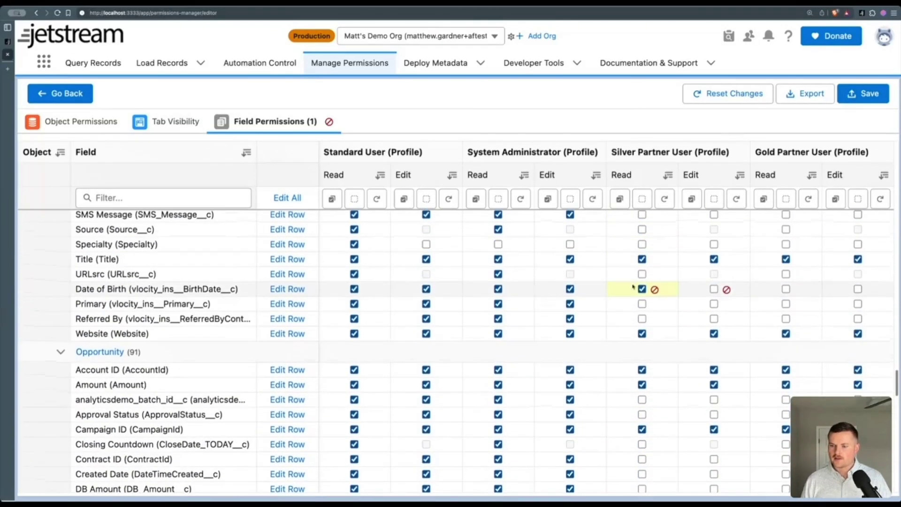
mouse_move(655, 290)
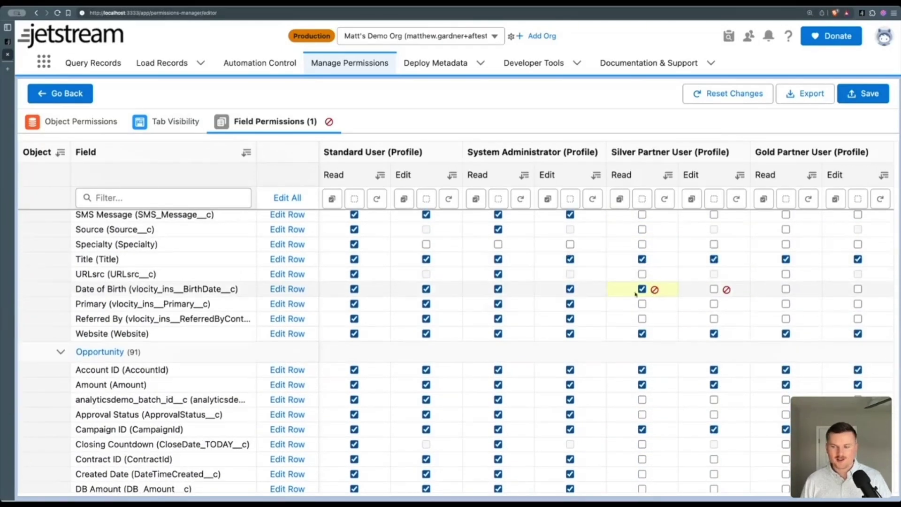
left_click(642, 289)
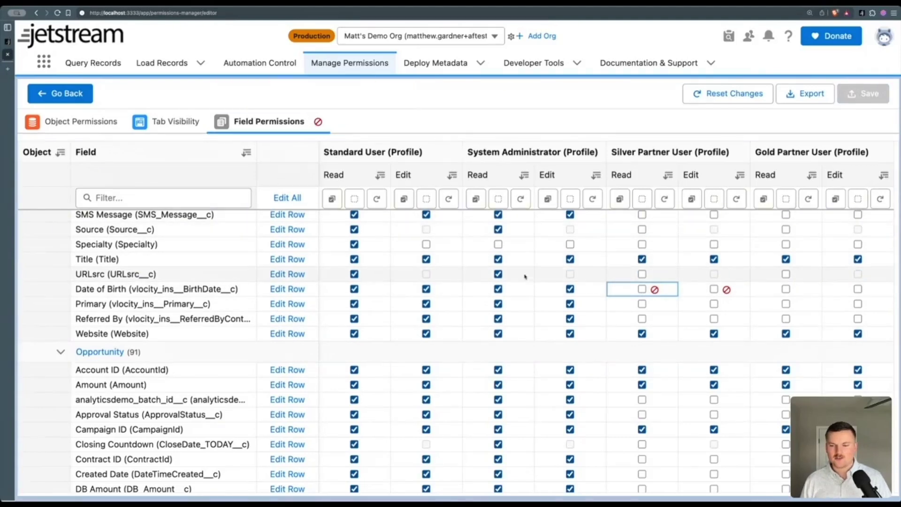
scroll(516, 329, "down", 15)
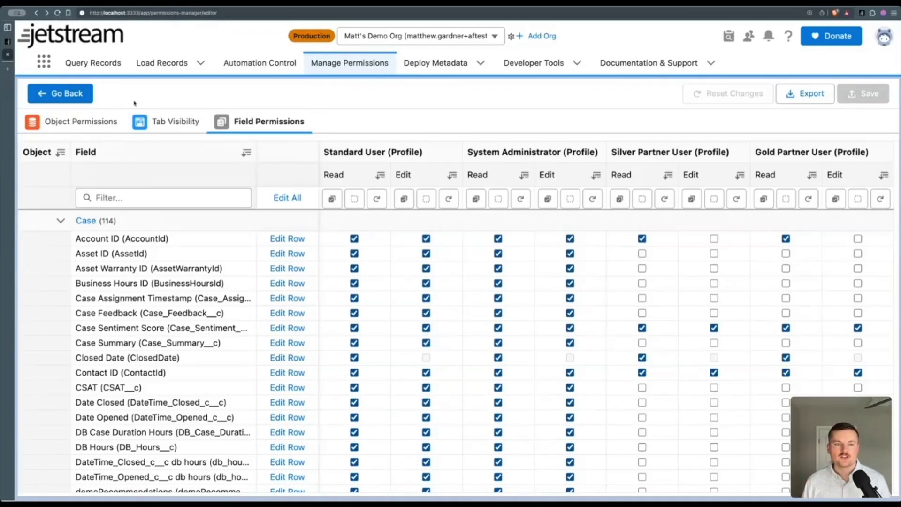
Leave the permissions editor and go back to the selection page, keeping 4 profiles and 3 objects chosen.
left_click(60, 93)
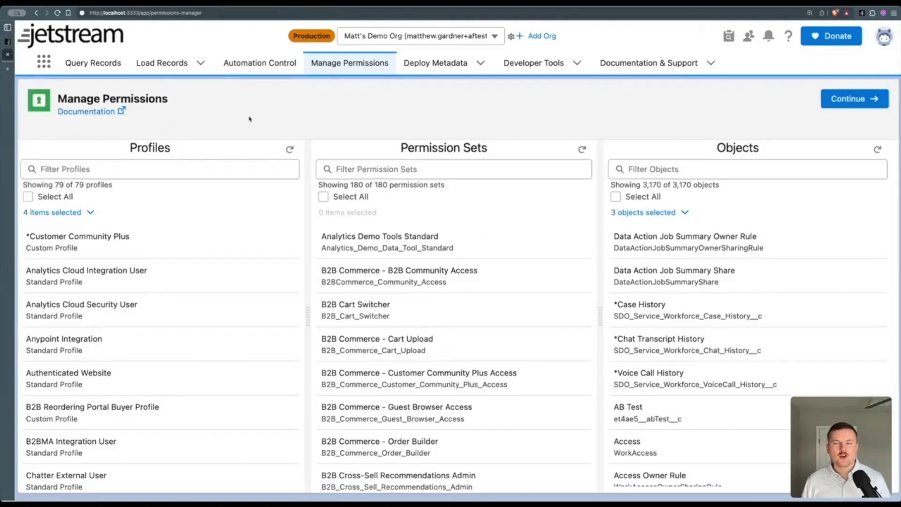